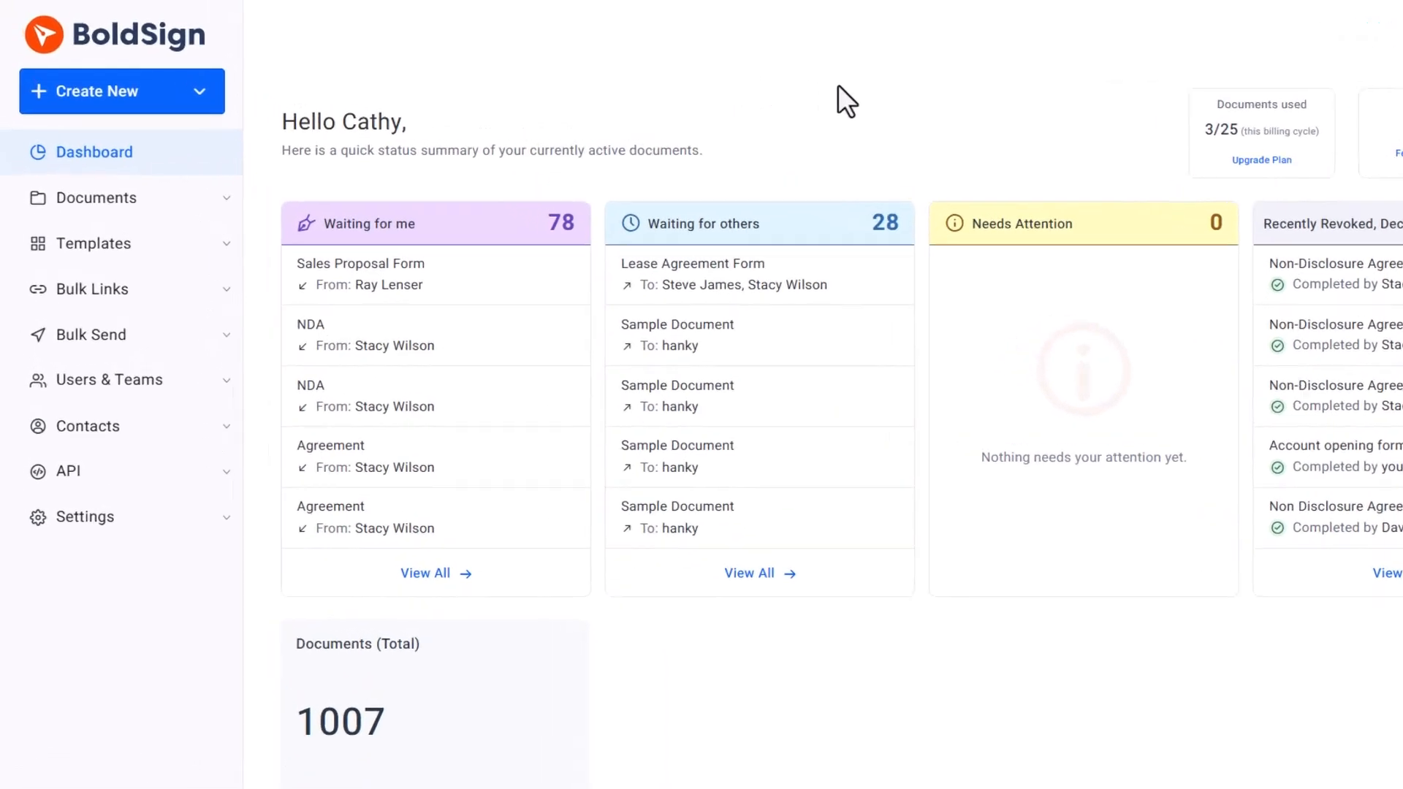
Start a new document and upload Lease Agreement Form.pdf from the computer.
{"action": "left_click", "coordinate": [179, 121]}
{"action": "left_click", "coordinate": [176, 135]}
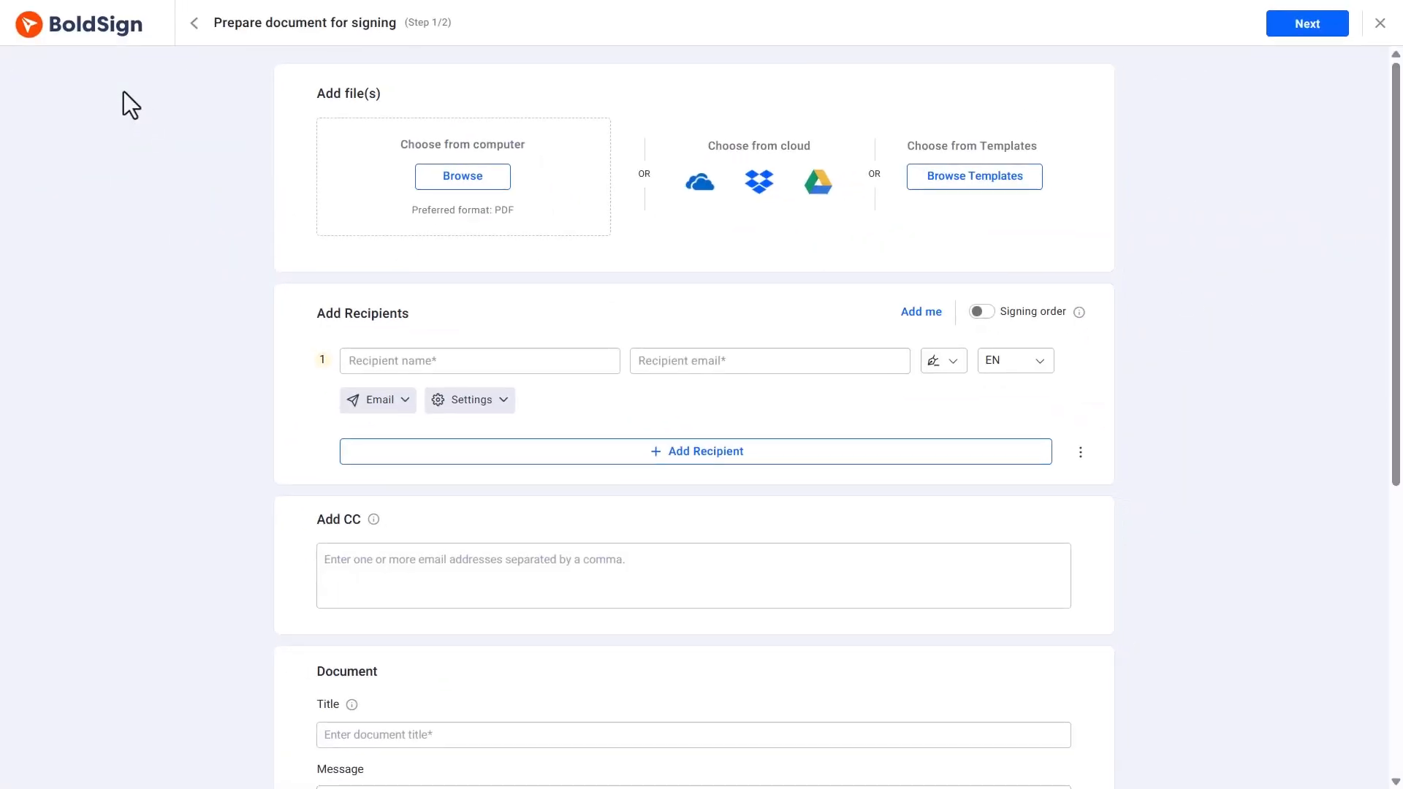
{"action": "left_click", "coordinate": [449, 183]}
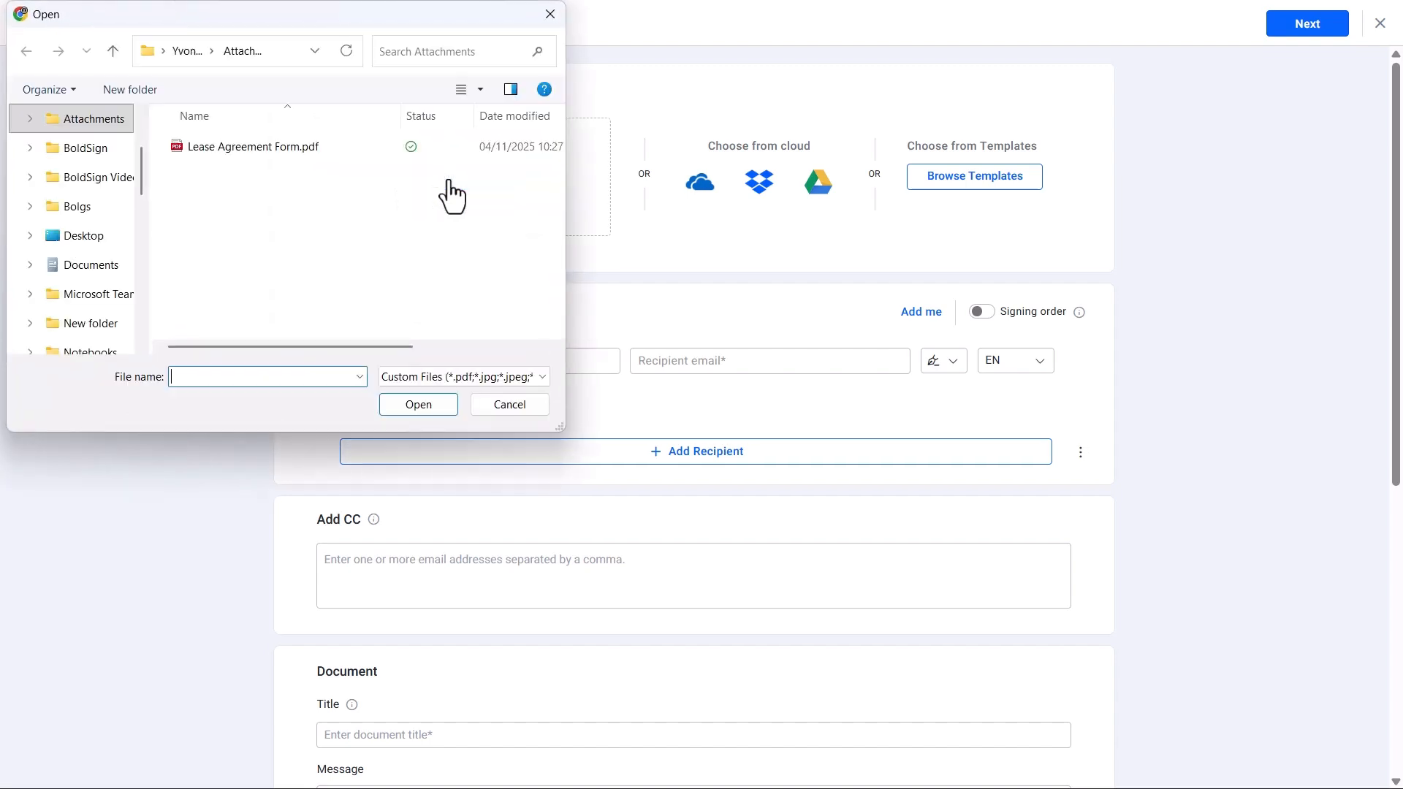
{"action": "left_click", "coordinate": [278, 150]}
{"action": "left_click", "coordinate": [411, 405]}
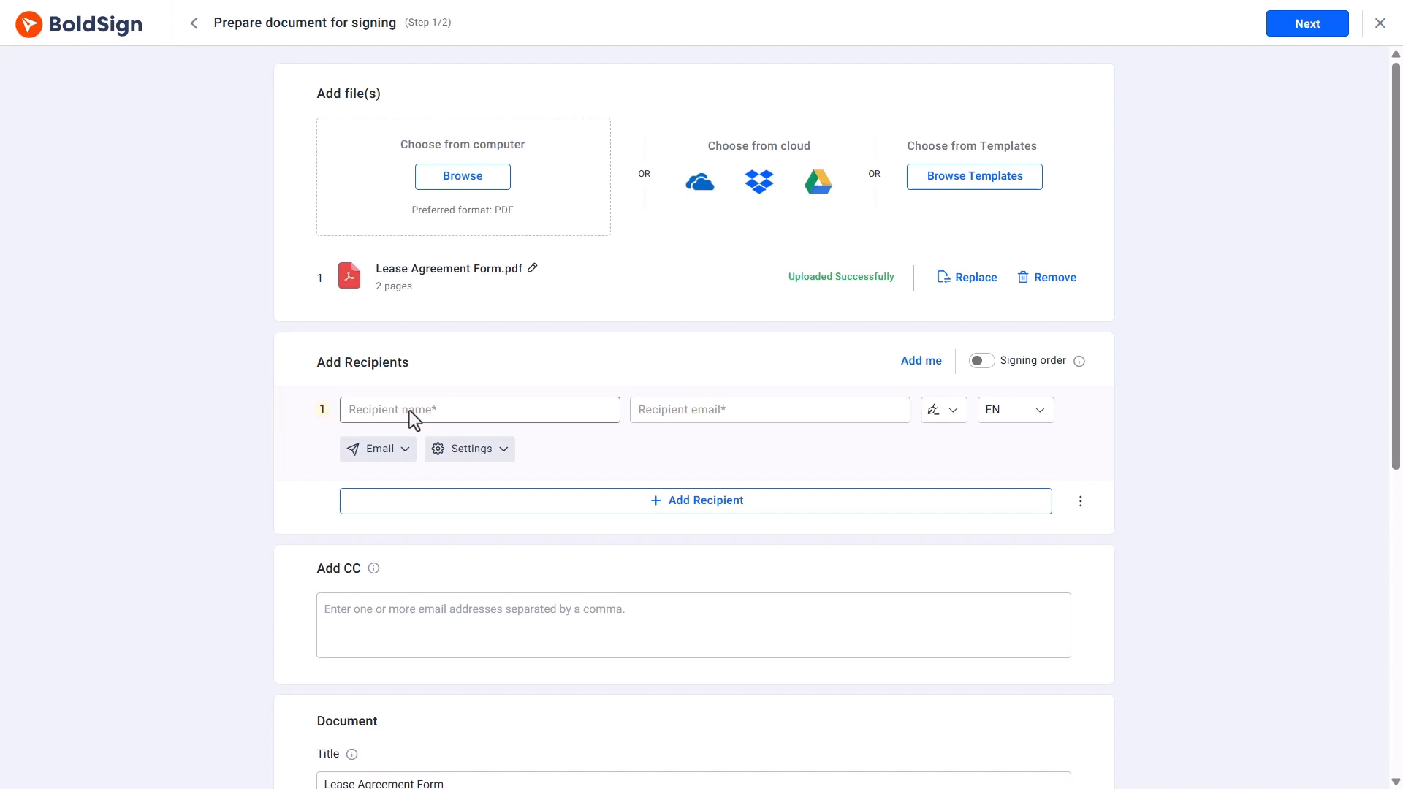
Add the two signers as recipients by picking their matching contacts.
{"action": "left_click", "coordinate": [409, 411]}
{"action": "type", "text": "Stacy"}
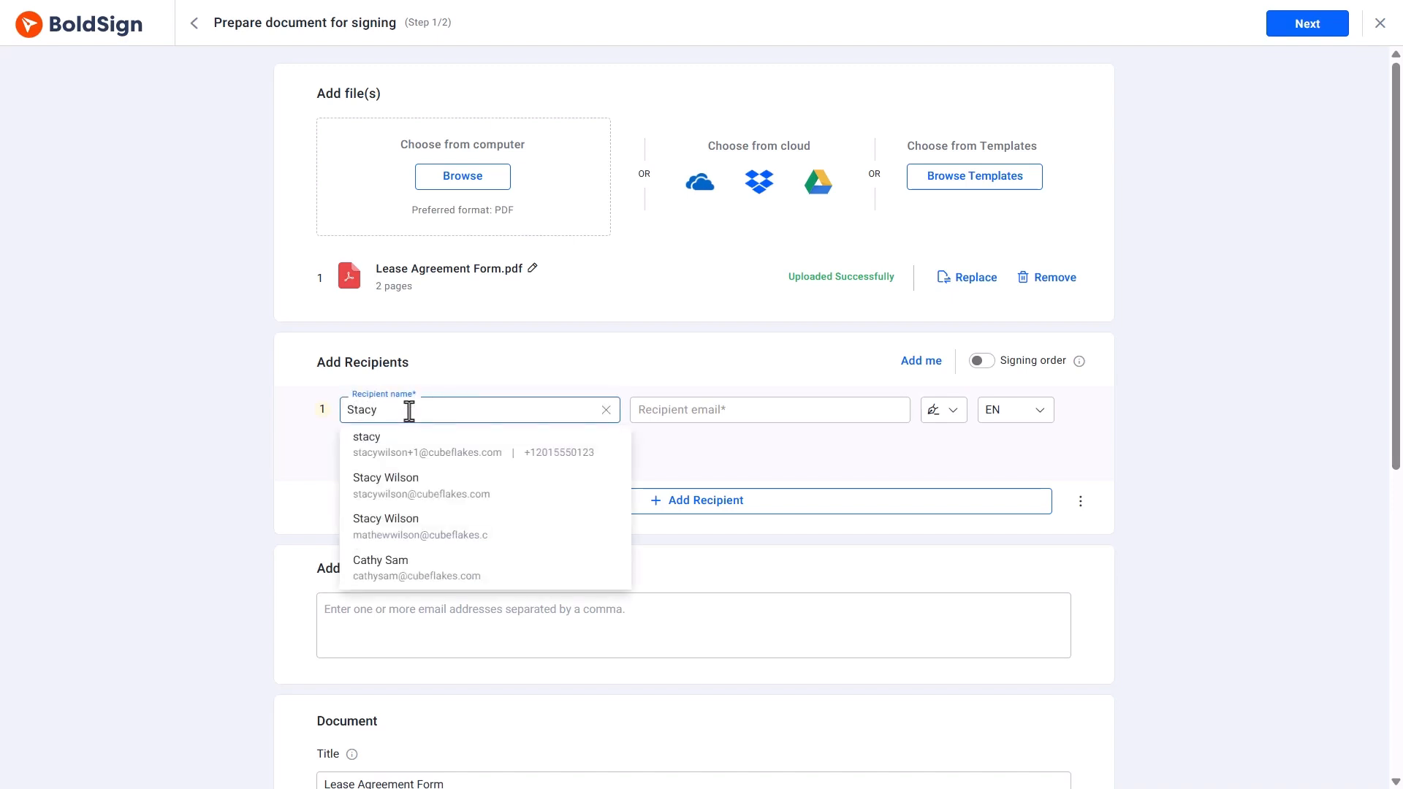
{"action": "left_click", "coordinate": [404, 488]}
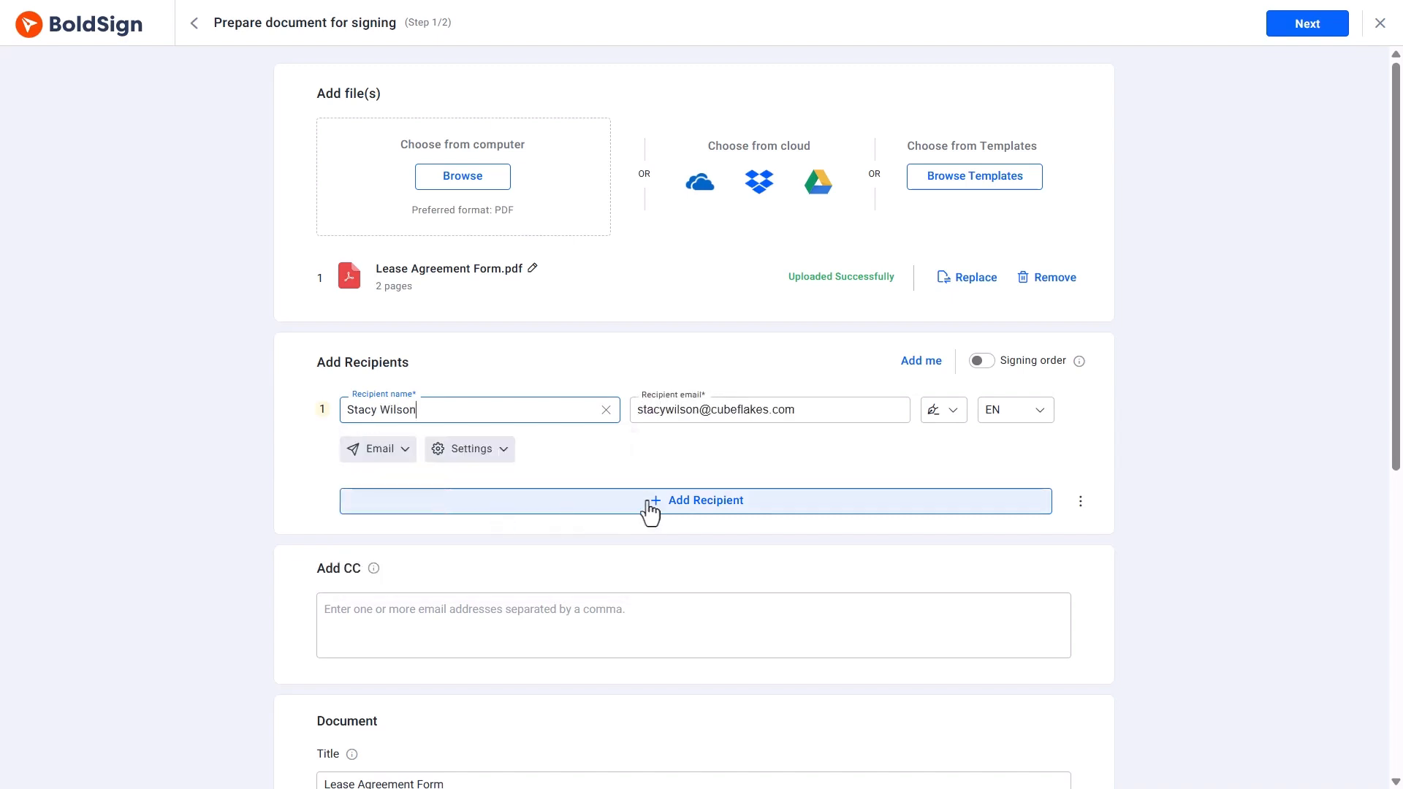
{"action": "left_click", "coordinate": [650, 511]}
{"action": "type", "text": "steve"}
{"action": "left_click", "coordinate": [406, 588]}
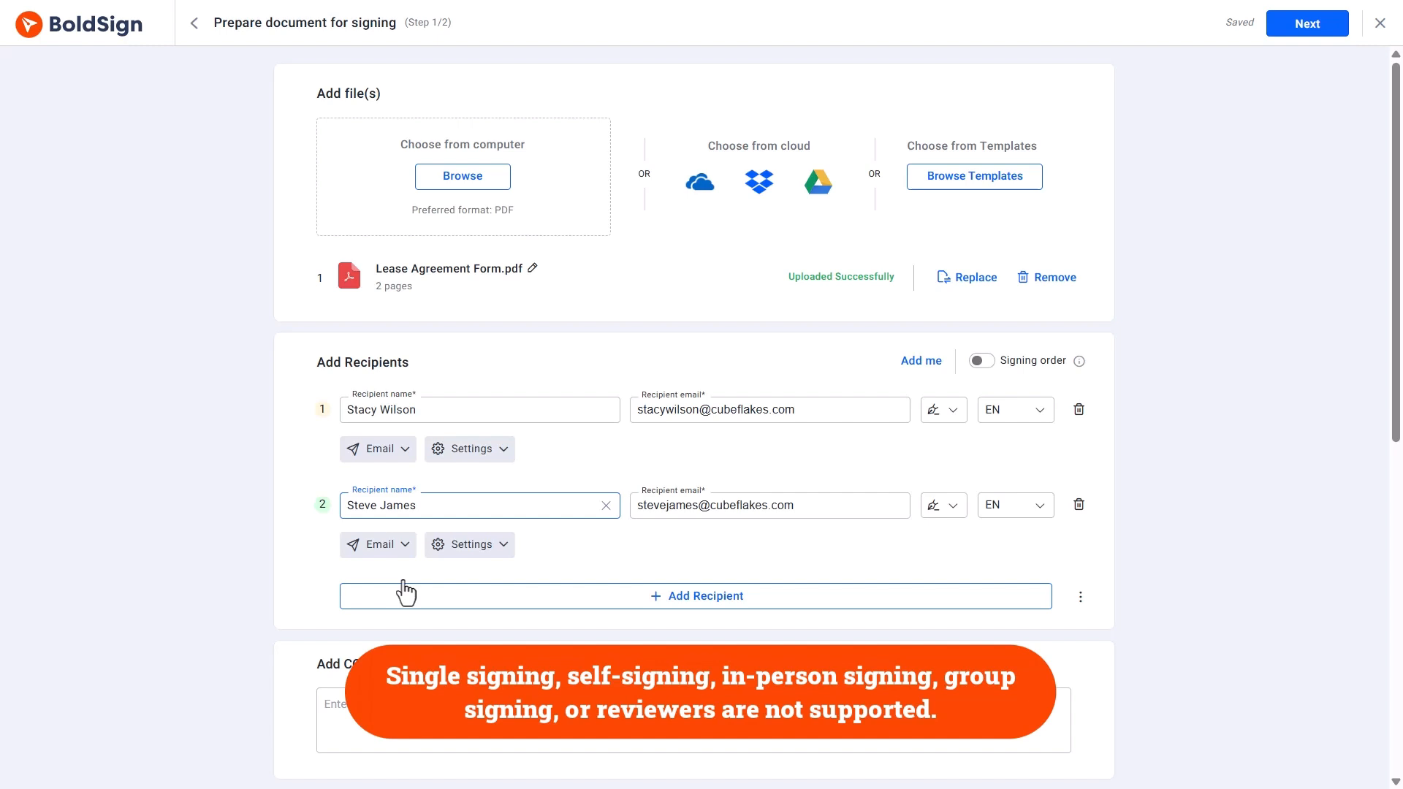
{"action": "scroll", "coordinate": [598, 655], "scroll_direction": "down", "scroll_amount": 3}
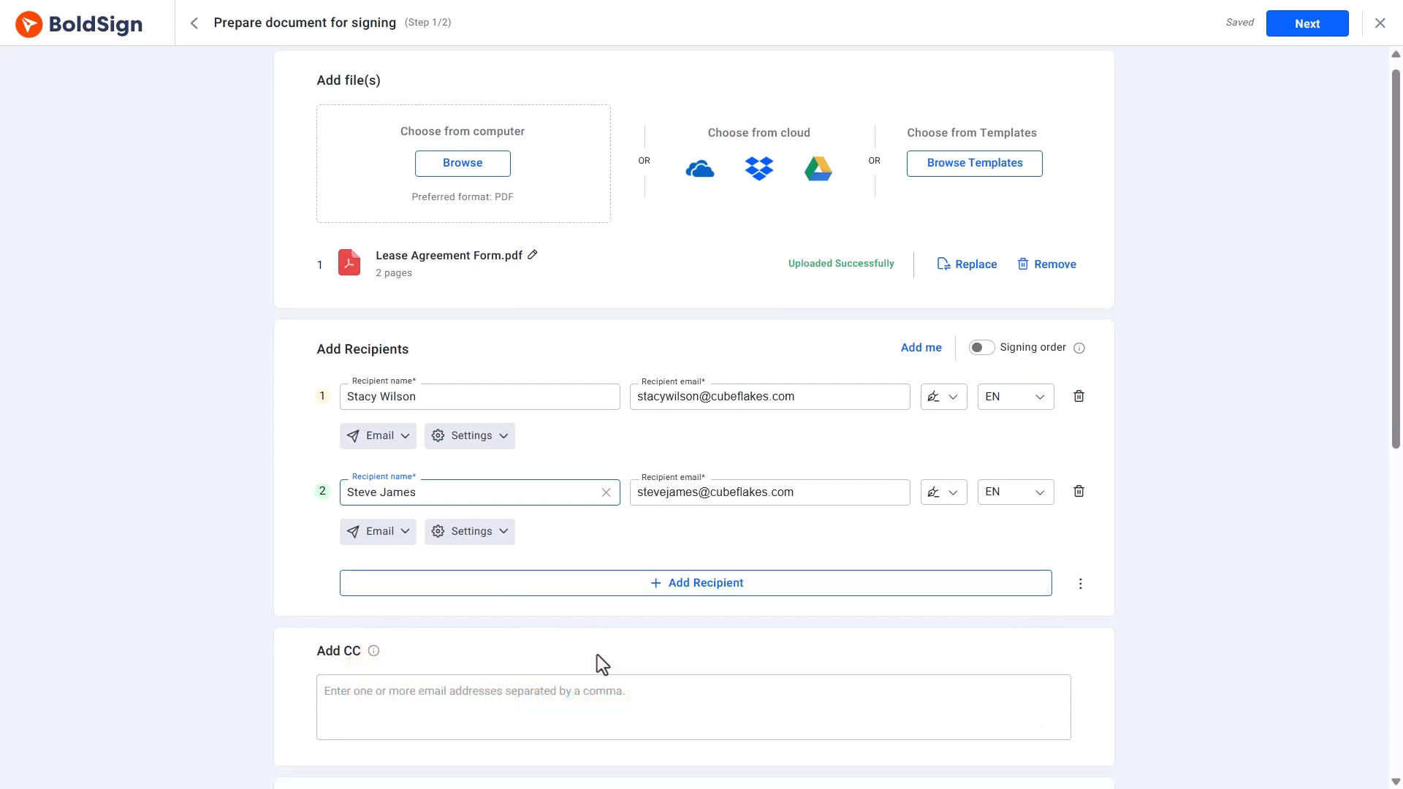
{"action": "scroll", "coordinate": [599, 654], "scroll_direction": "up", "scroll_amount": 3}
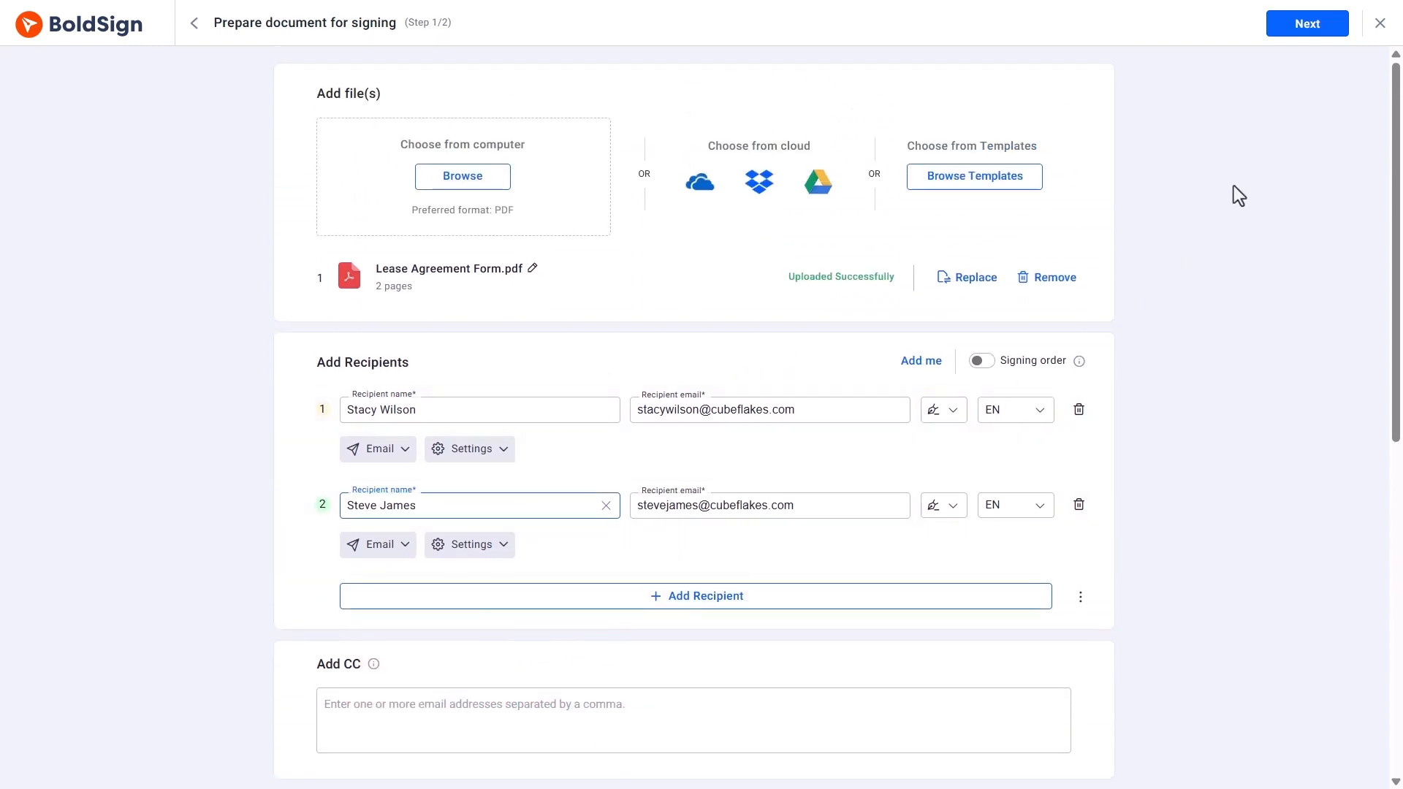
Place the first signer's Name and Email fields beside Name: and Email:.
{"action": "left_click", "coordinate": [1285, 25]}
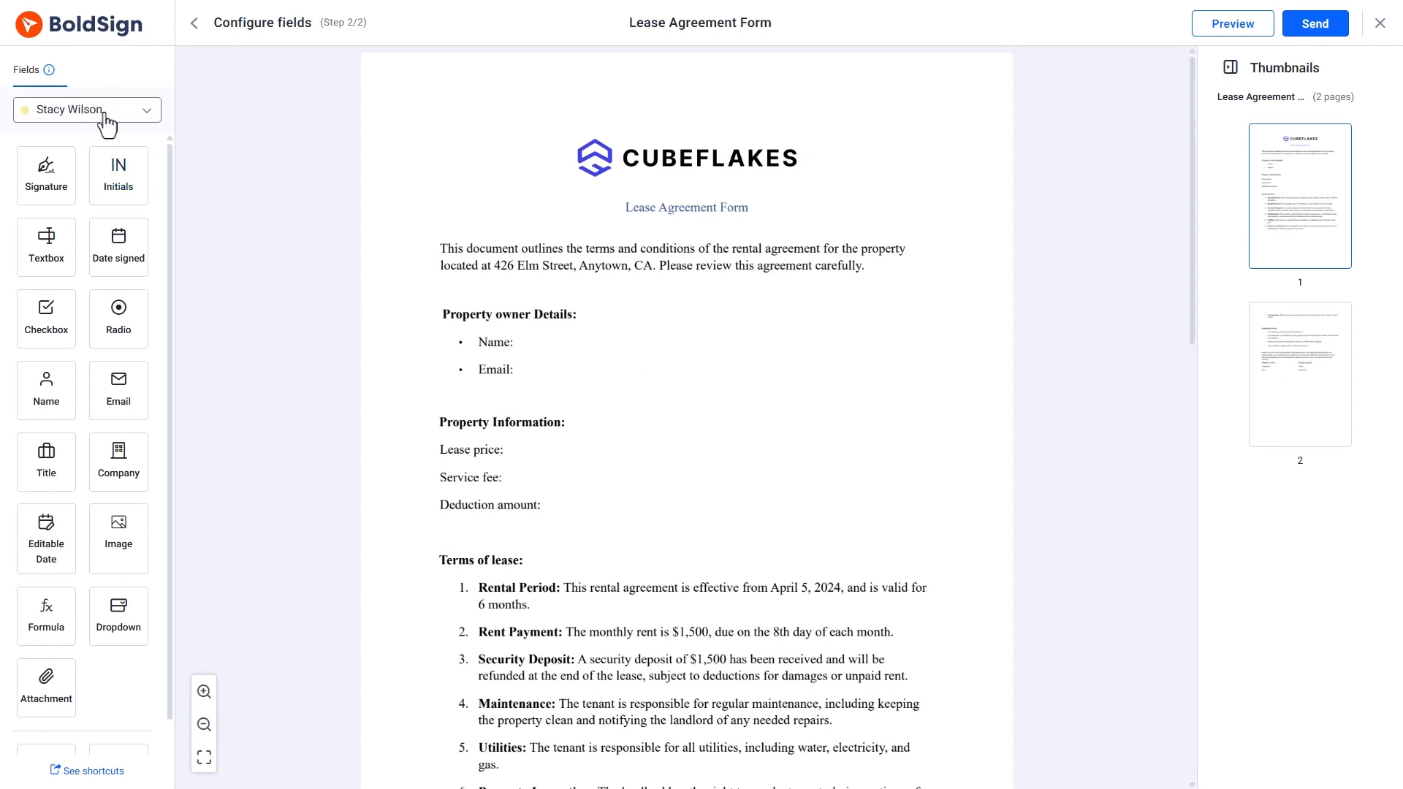
{"action": "left_click_drag", "start_coordinate": [46, 387], "coordinate": [551, 342]}
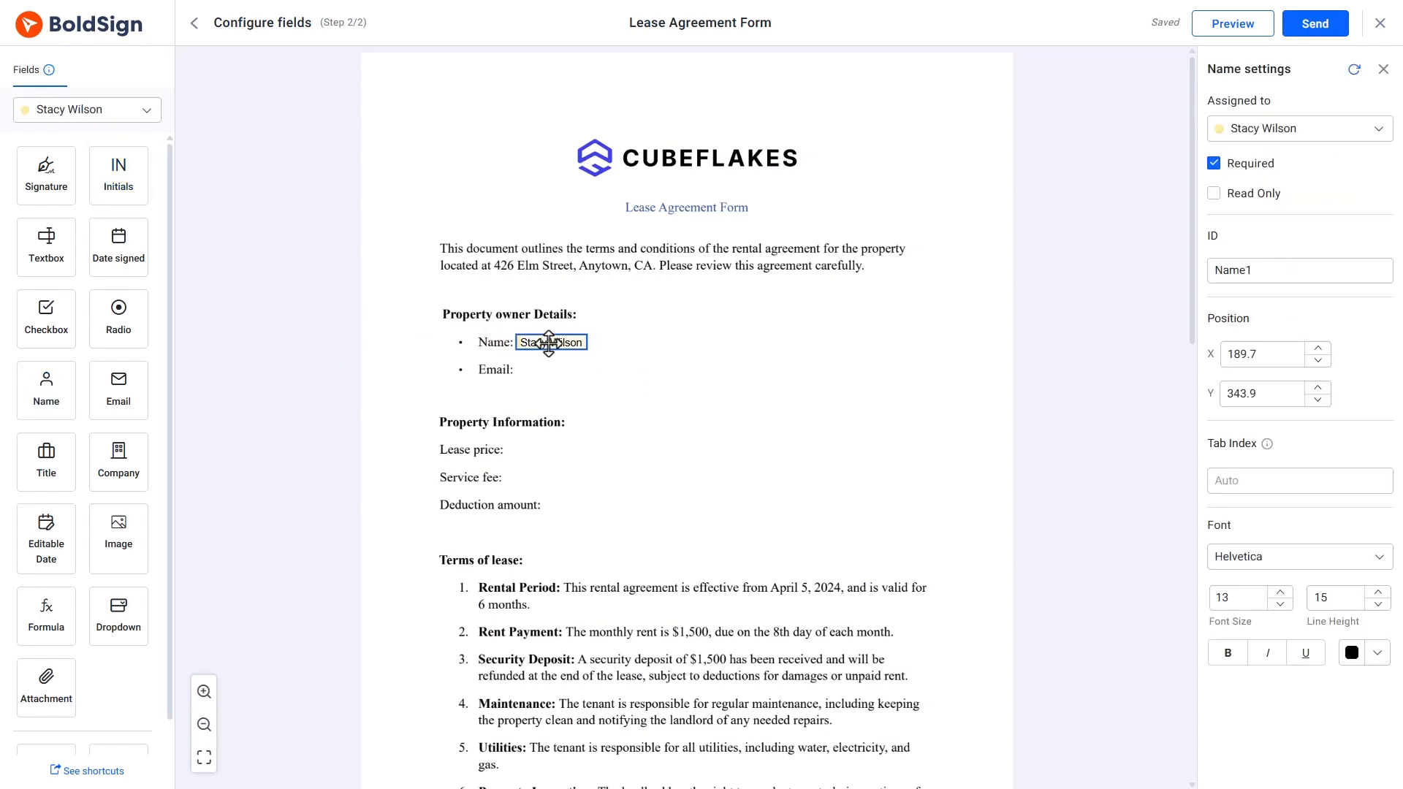
{"action": "left_click_drag", "start_coordinate": [131, 398], "coordinate": [587, 369]}
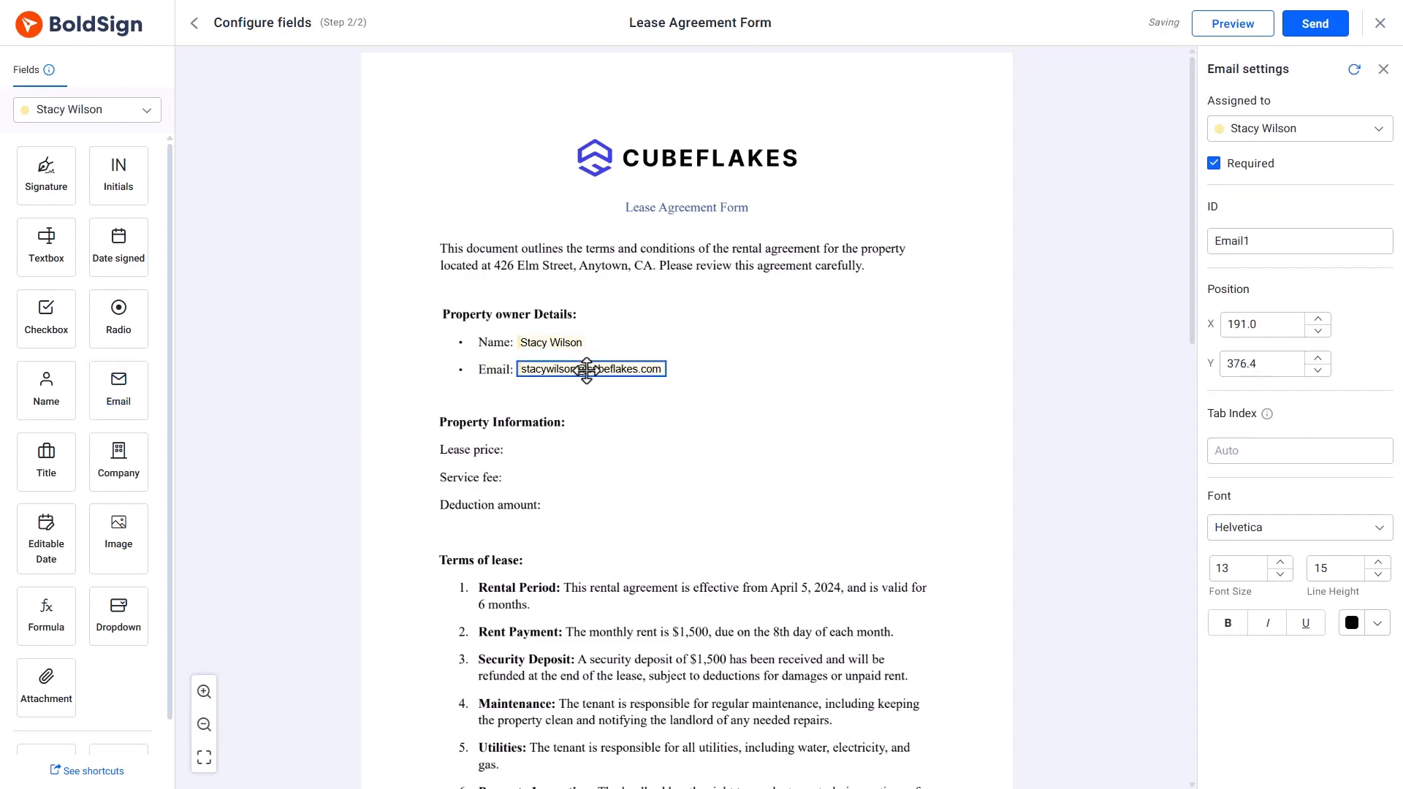
{"action": "scroll", "coordinate": [587, 368], "scroll_direction": "down", "scroll_amount": 4}
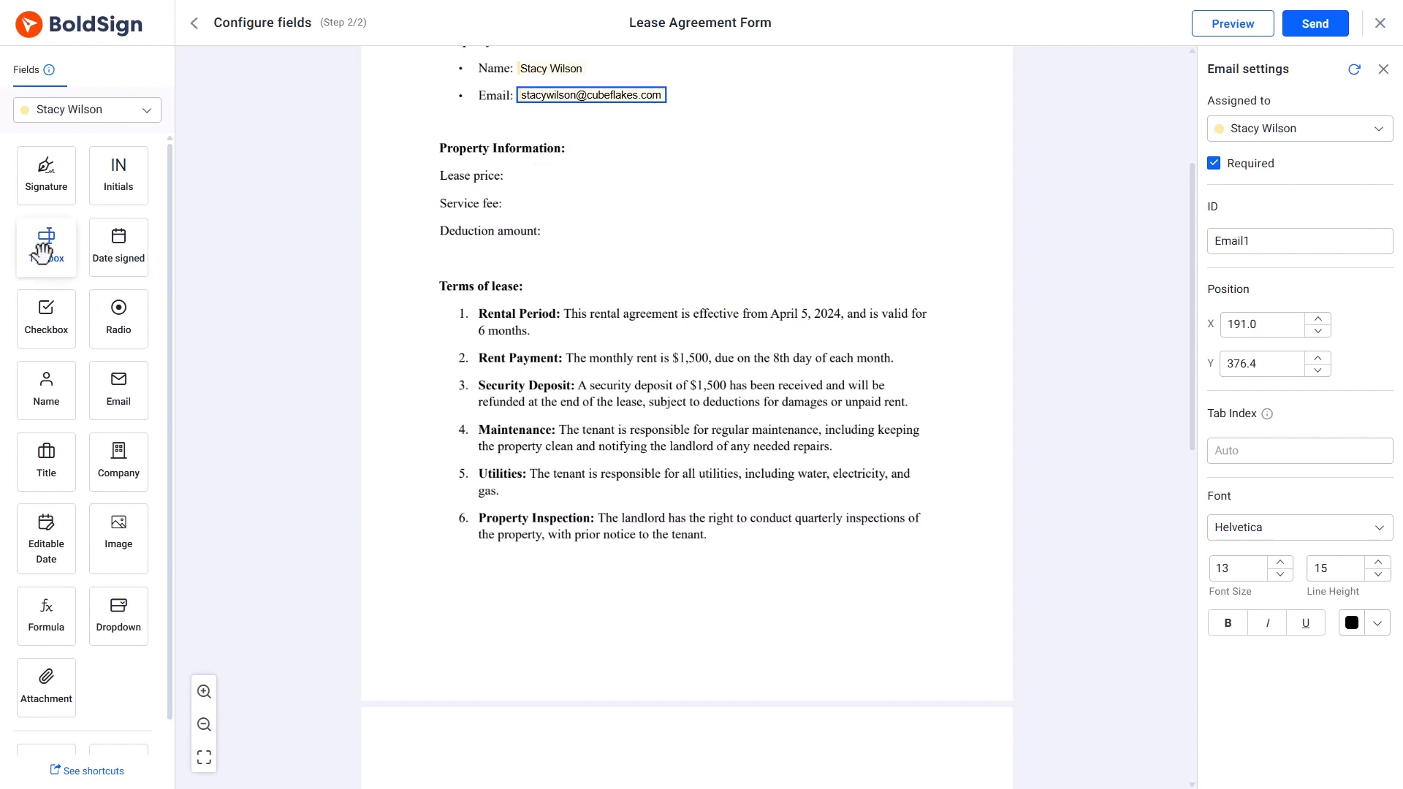
Add text boxes beside Lease price, Service fee and Deduction amount.
{"action": "left_click_drag", "start_coordinate": [43, 241], "coordinate": [535, 174]}
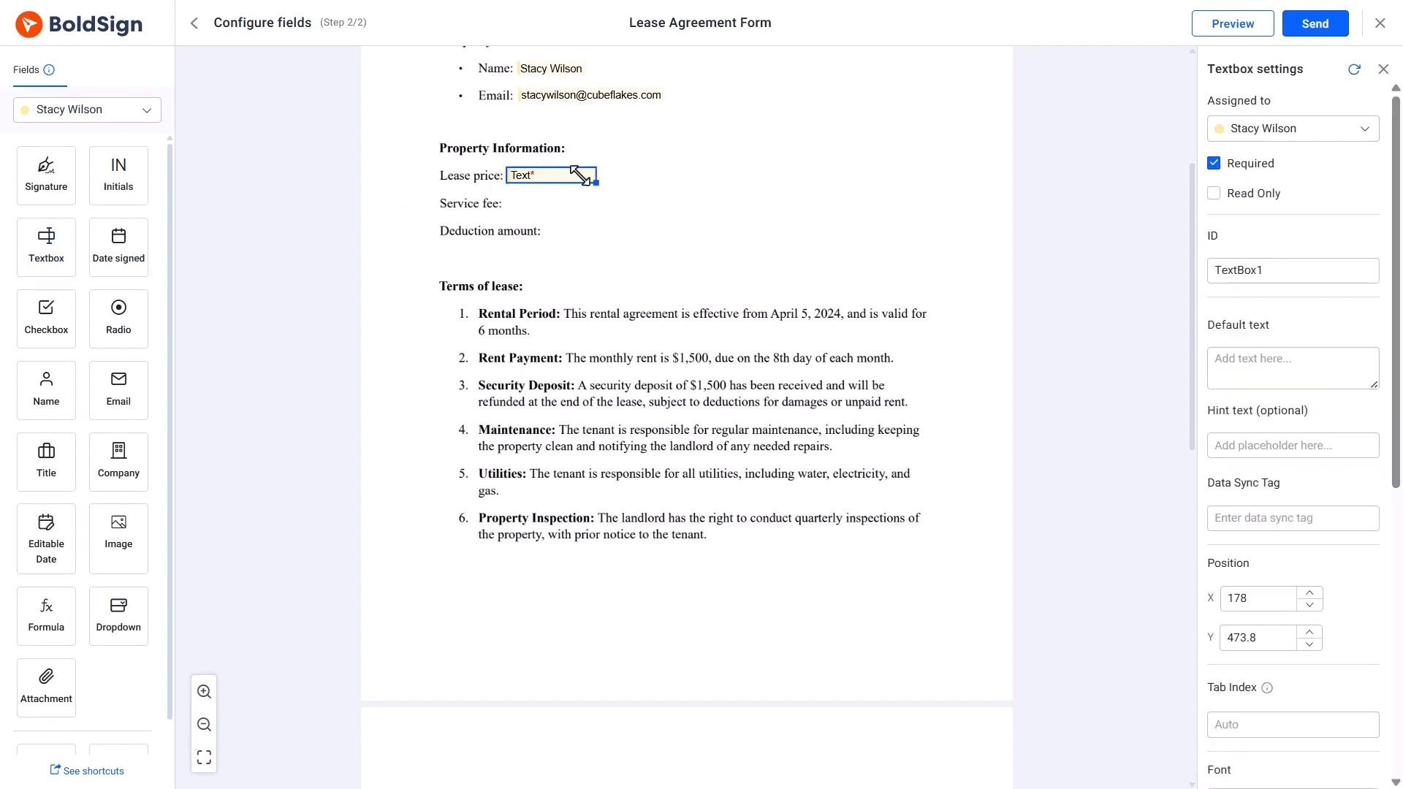
{"action": "left_click_drag", "start_coordinate": [46, 245], "coordinate": [602, 212]}
{"action": "left_click_drag", "start_coordinate": [53, 257], "coordinate": [589, 235]}
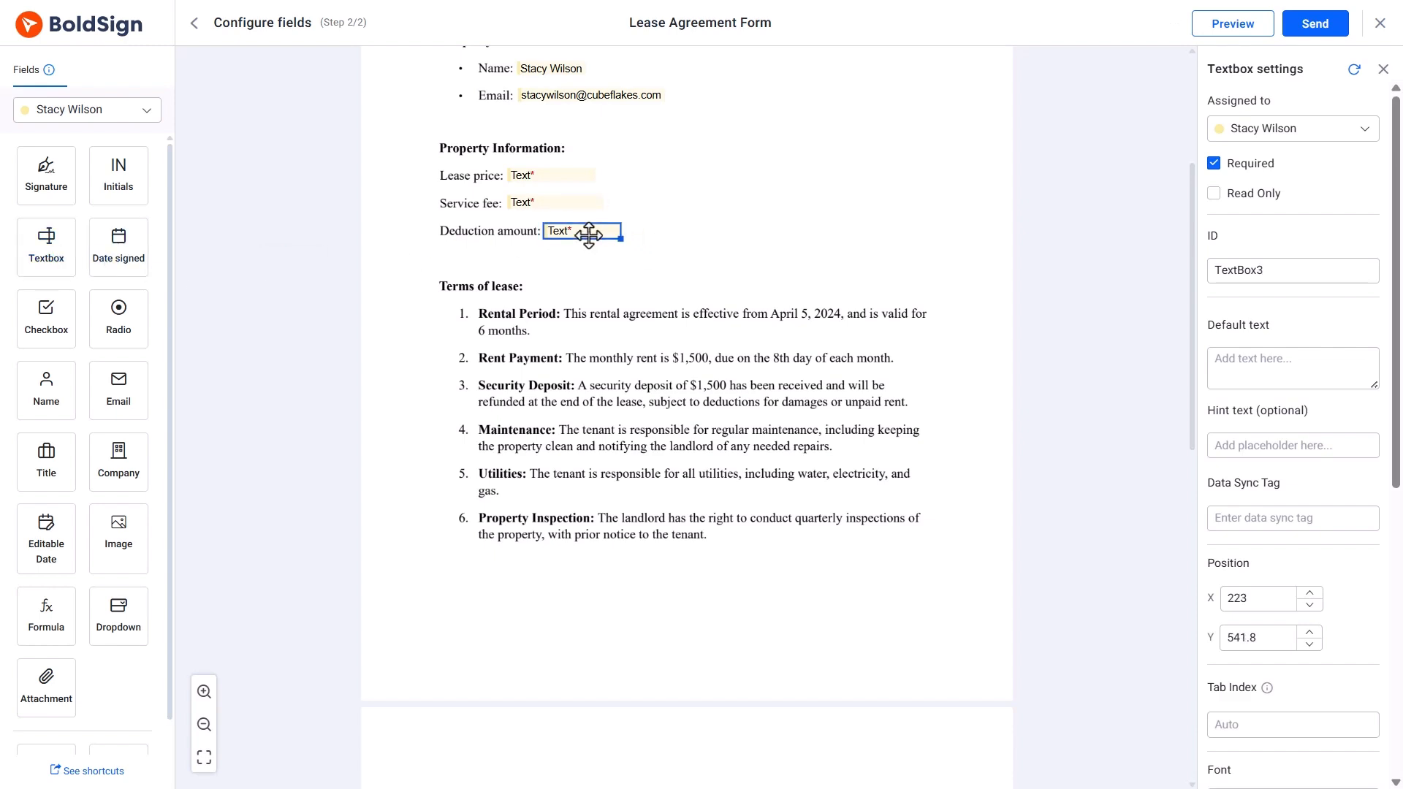
{"action": "left_click", "coordinate": [787, 276]}
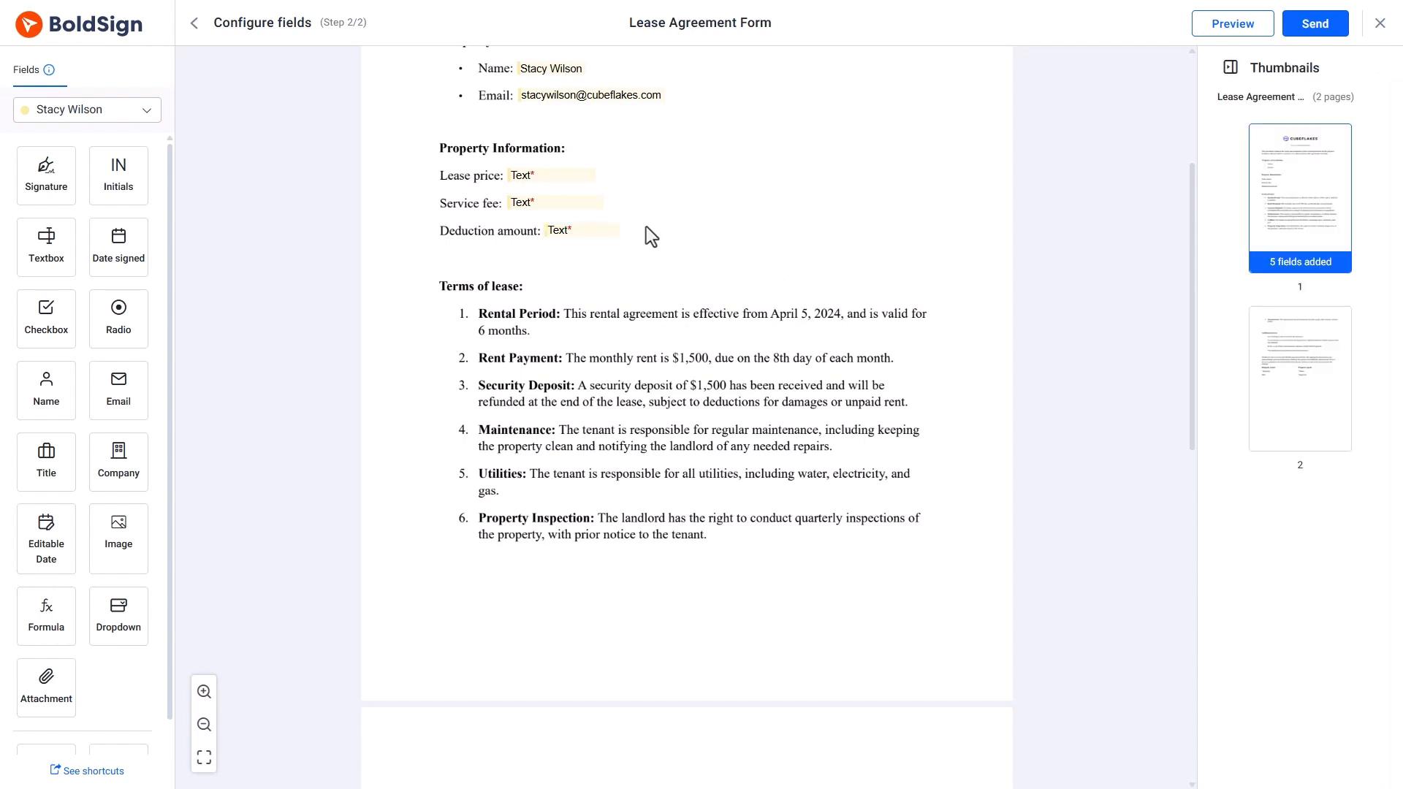
Make the second signer a collaborator on Lease price, requiring initials, approval and completion.
{"action": "left_click", "coordinate": [551, 176]}
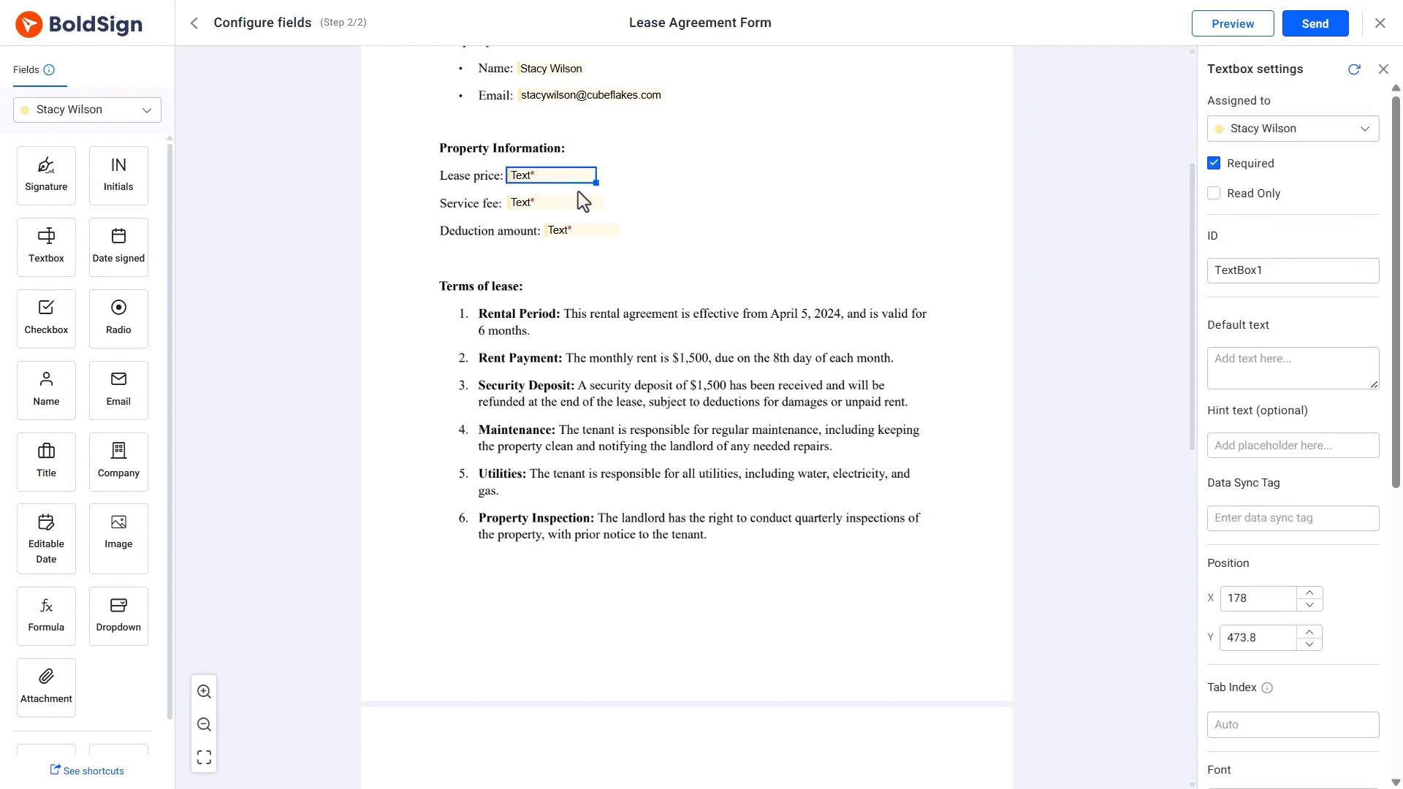
{"action": "scroll", "coordinate": [1271, 409], "scroll_direction": "down", "scroll_amount": 4}
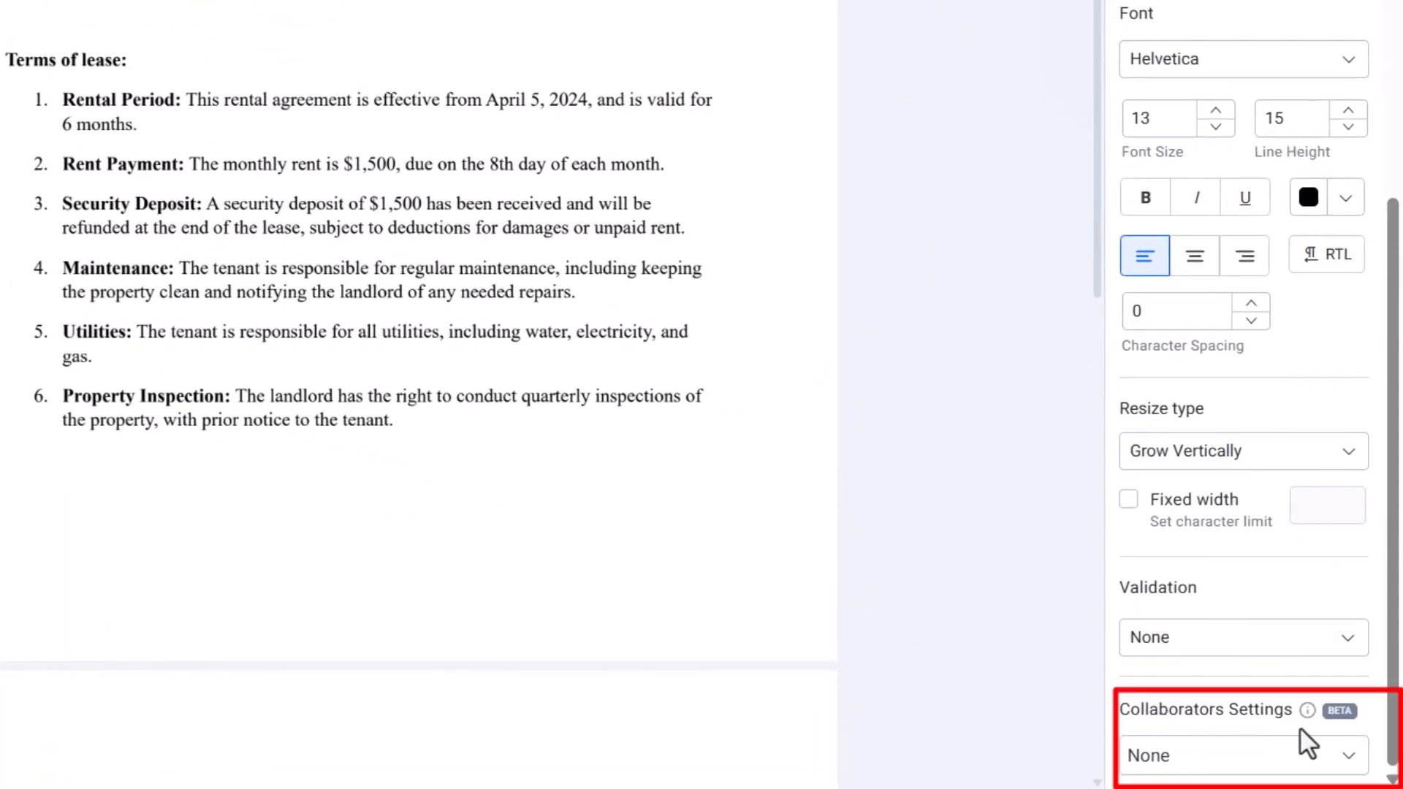
{"action": "left_click", "coordinate": [1267, 760]}
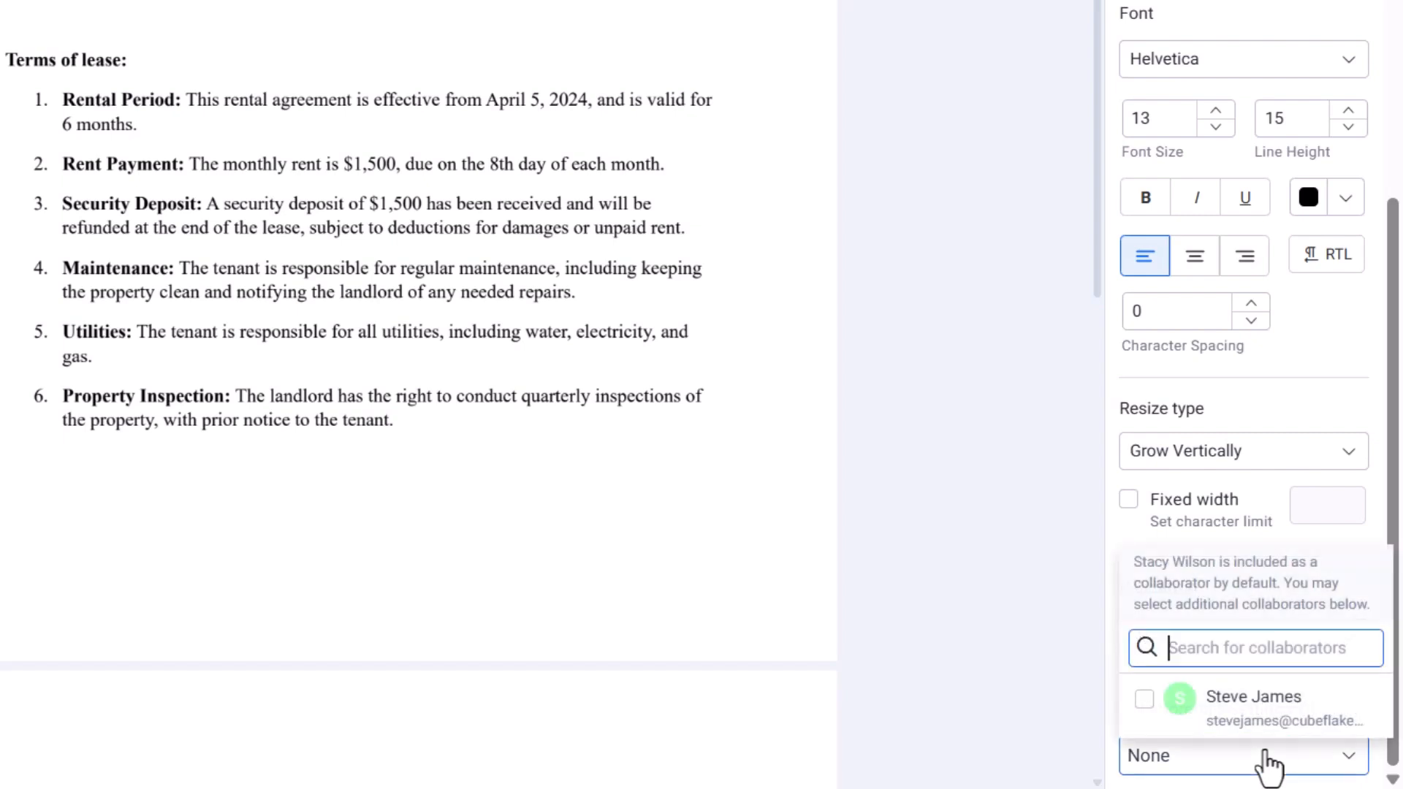
{"action": "left_click", "coordinate": [1141, 699]}
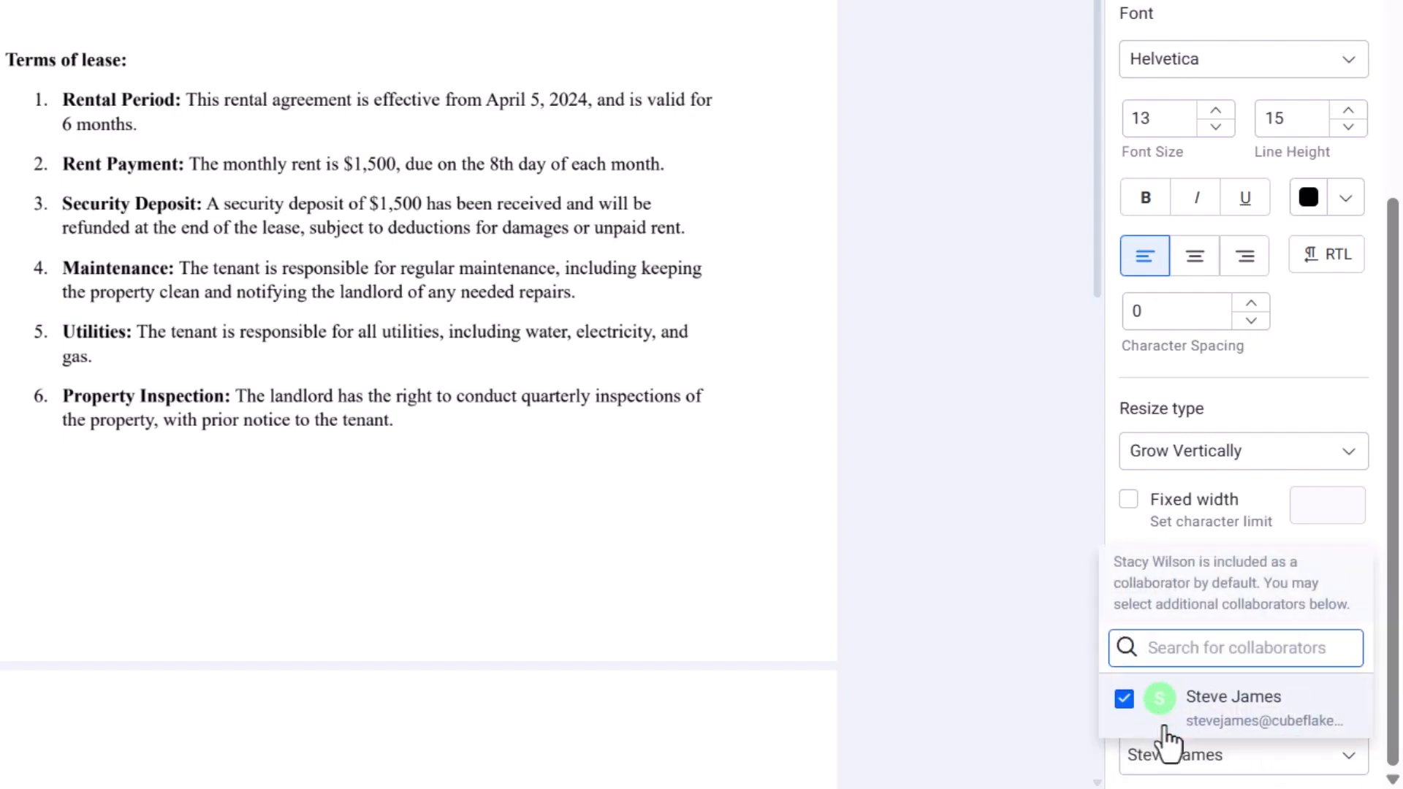
{"action": "left_click", "coordinate": [1189, 757]}
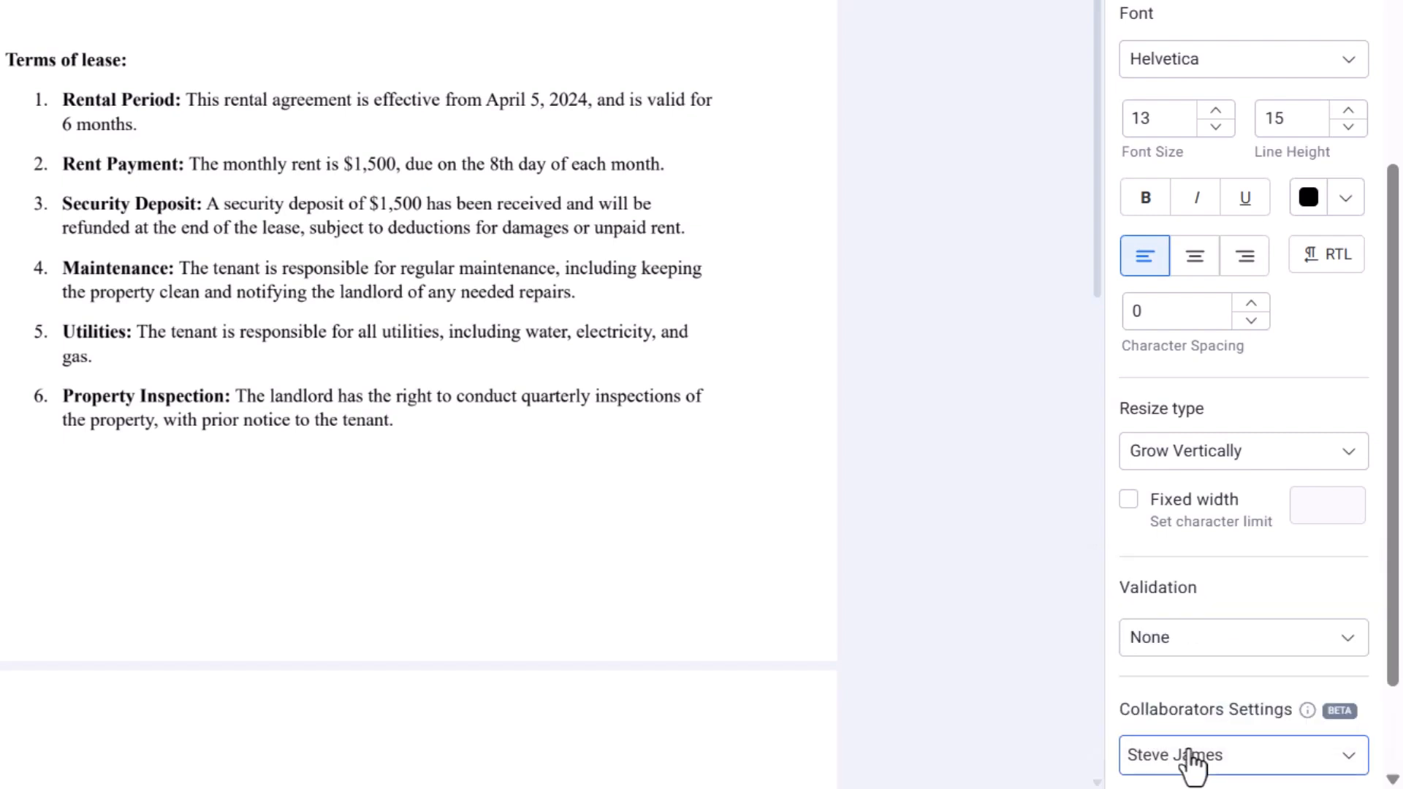
{"action": "scroll", "coordinate": [1190, 756], "scroll_direction": "down", "scroll_amount": 3}
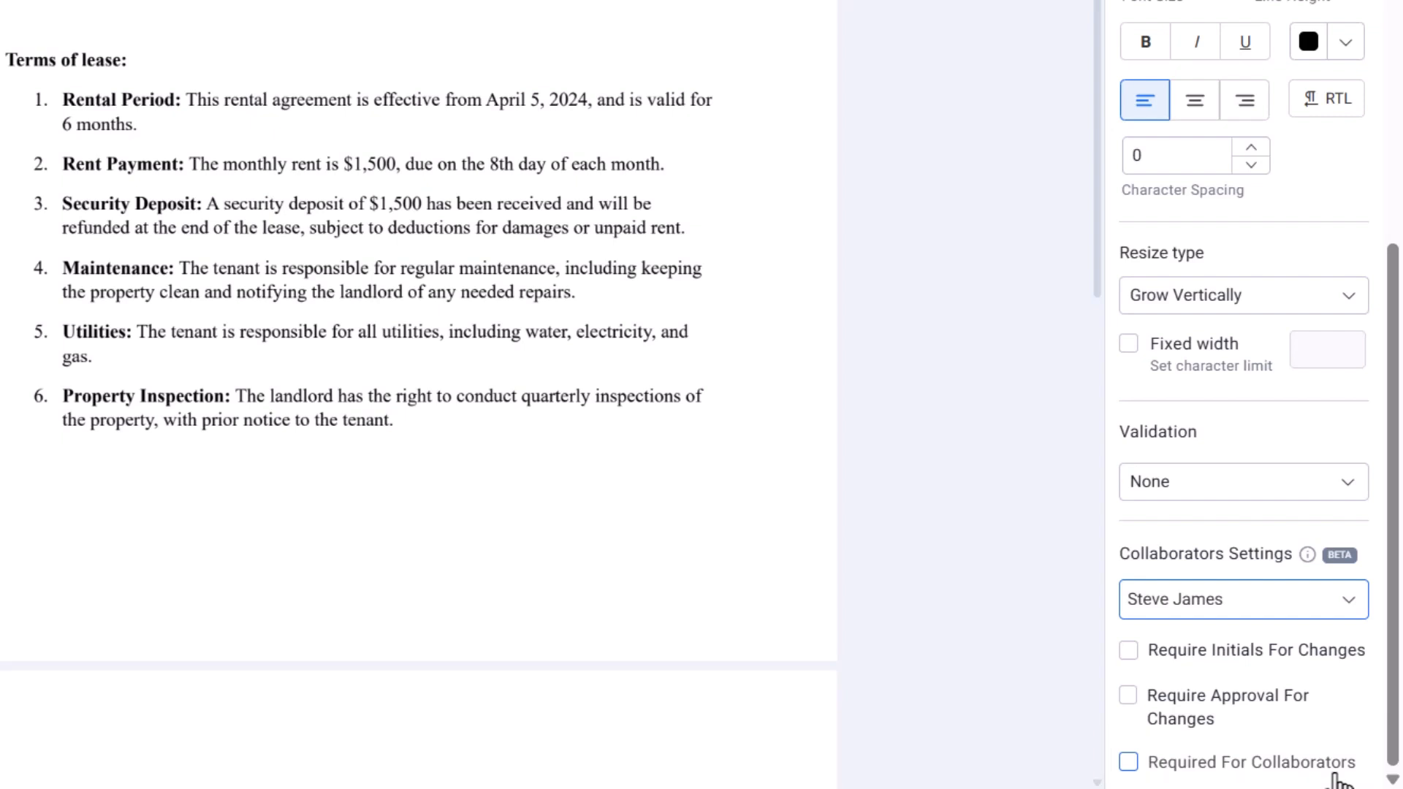
{"action": "left_click", "coordinate": [1128, 650]}
{"action": "left_click", "coordinate": [1128, 695]}
{"action": "left_click", "coordinate": [1128, 761]}
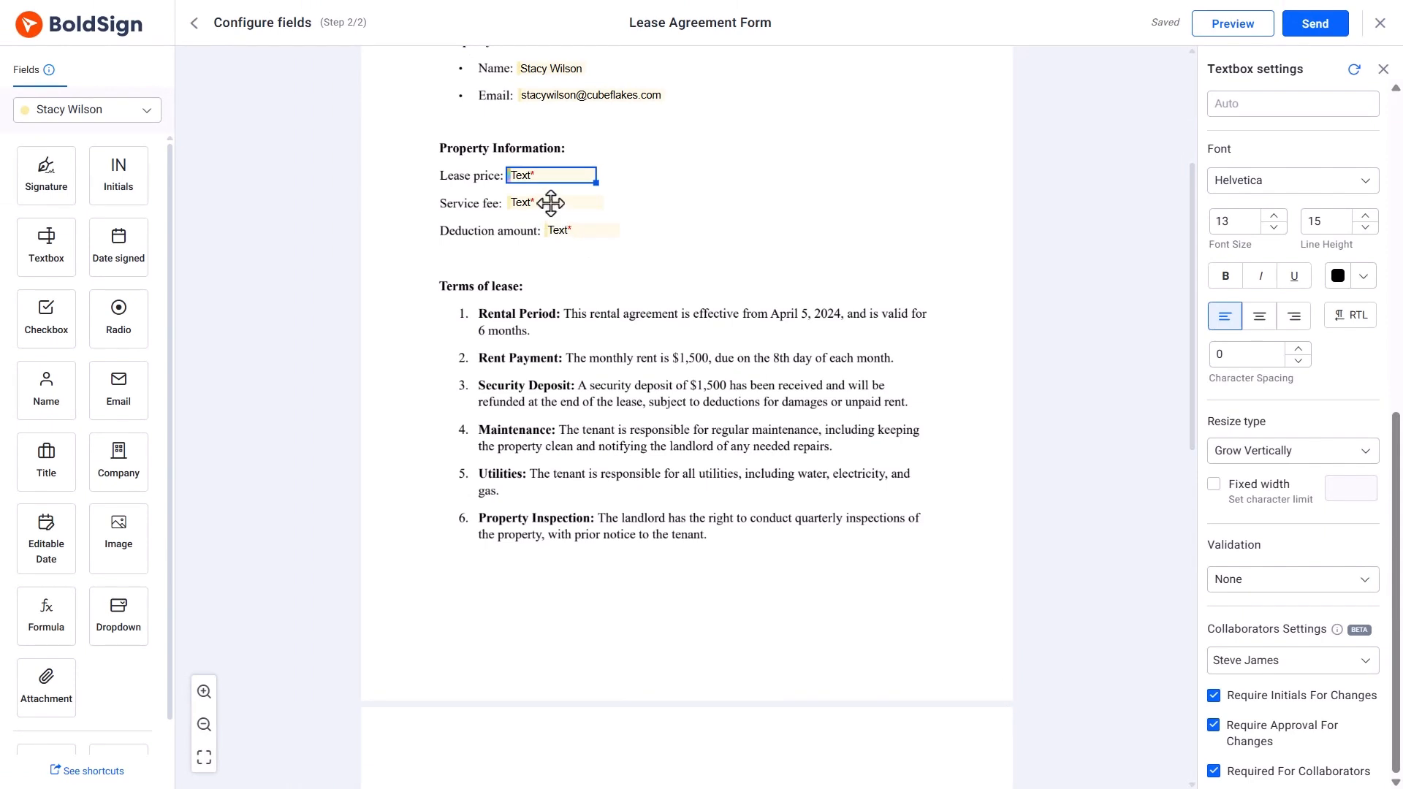
Give the Service fee field the same collaborator, initials, approval and required settings.
{"action": "left_click", "coordinate": [551, 202]}
{"action": "left_click", "coordinate": [1254, 761]}
{"action": "left_click", "coordinate": [1214, 732]}
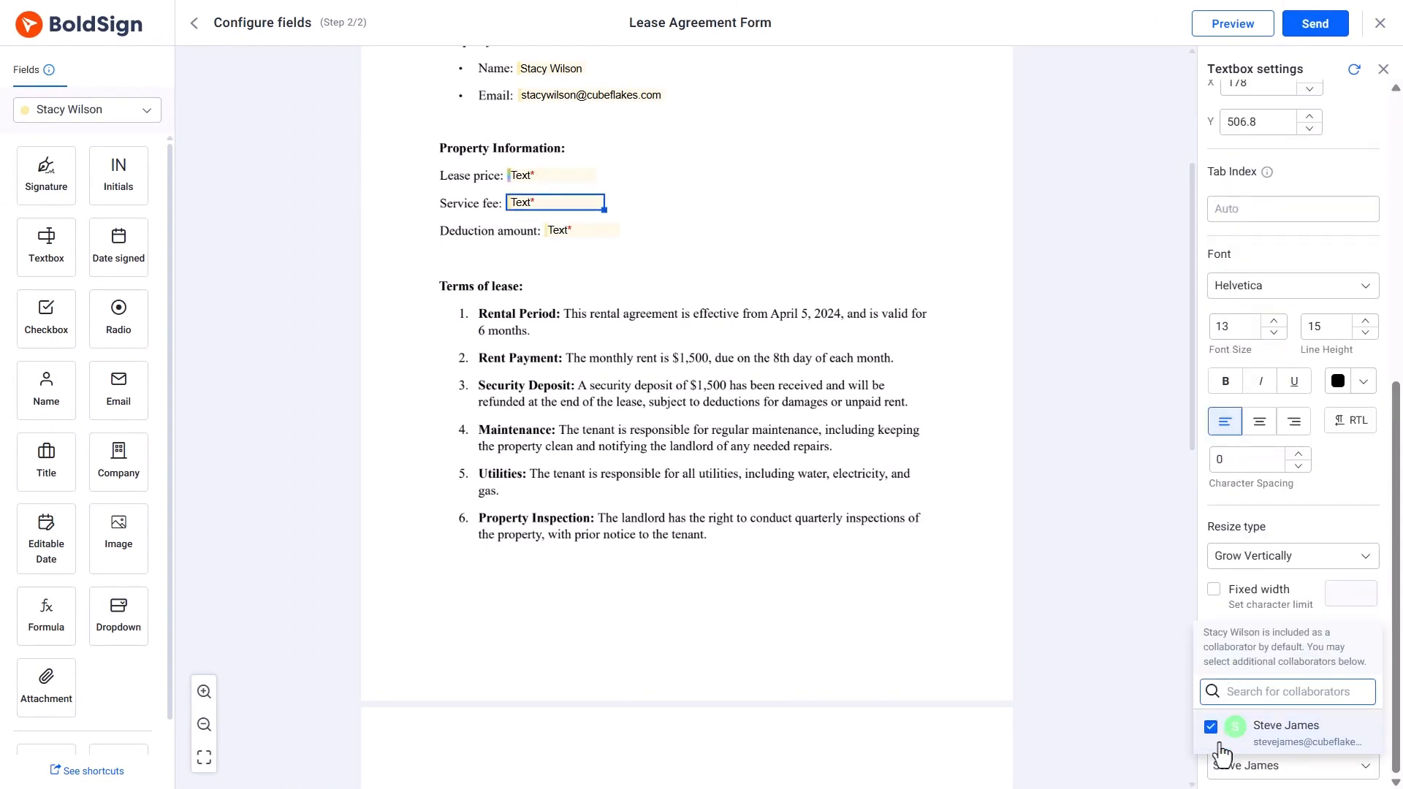
{"action": "scroll", "coordinate": [1230, 744], "scroll_direction": "down", "scroll_amount": 2}
{"action": "left_click", "coordinate": [1231, 742]}
{"action": "left_click", "coordinate": [1216, 769]}
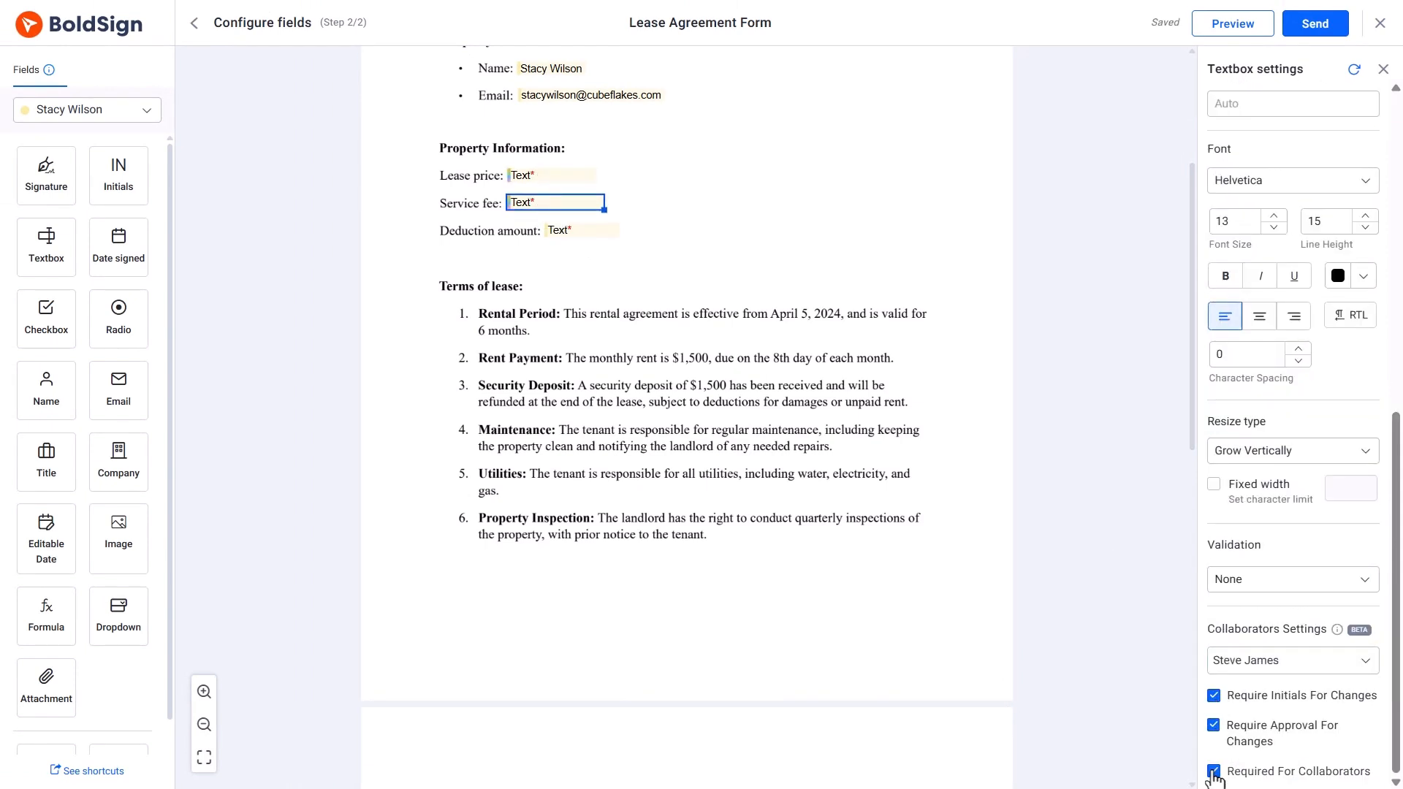
Apply the same collaborator, initials, approval and required settings to Deduction amount.
{"action": "left_click", "coordinate": [582, 230]}
{"action": "left_click", "coordinate": [1253, 762]}
{"action": "left_click", "coordinate": [1210, 727]}
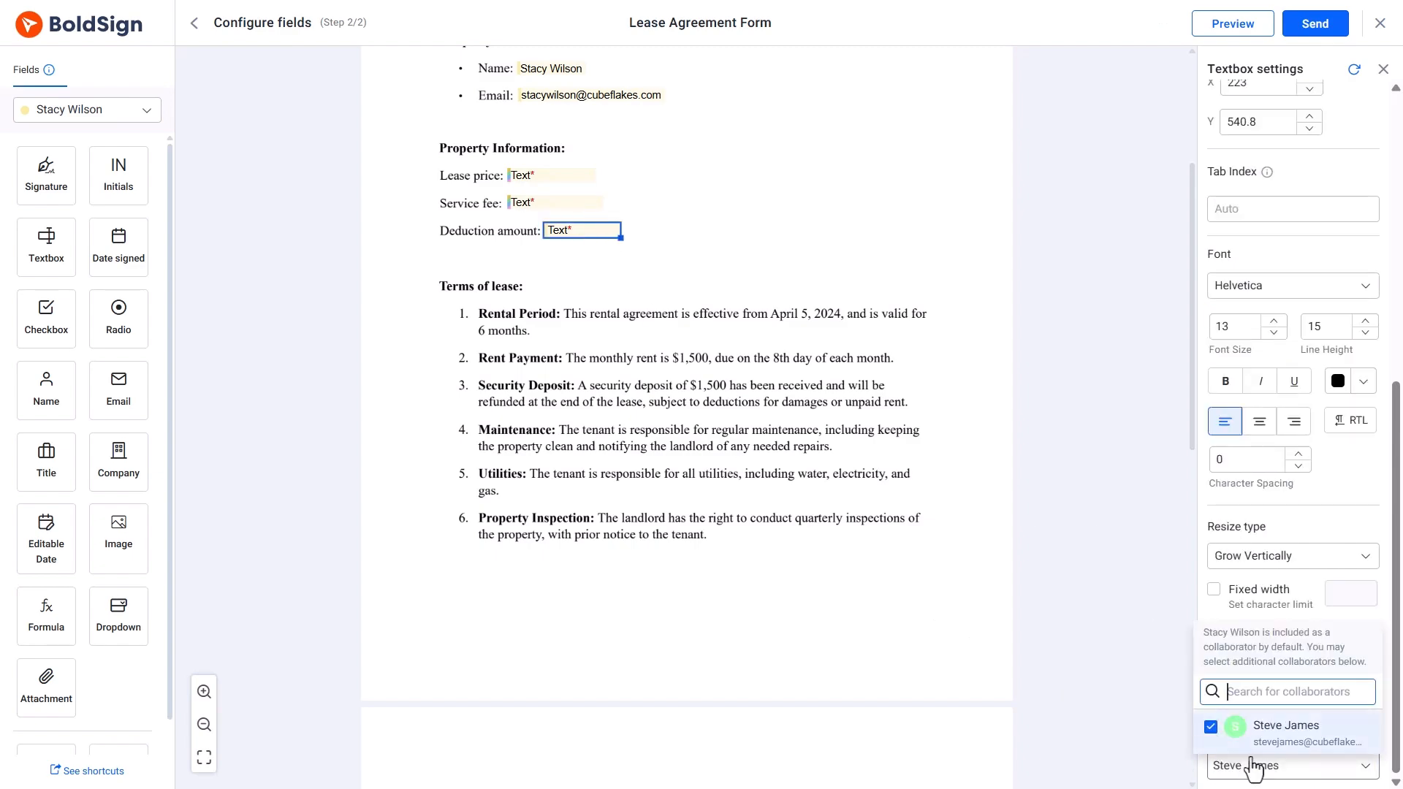
{"action": "left_click", "coordinate": [1252, 760]}
{"action": "scroll", "coordinate": [1252, 775], "scroll_direction": "down", "scroll_amount": 2}
{"action": "left_click", "coordinate": [1213, 693]}
{"action": "left_click", "coordinate": [1213, 724]}
{"action": "left_click", "coordinate": [1213, 770]}
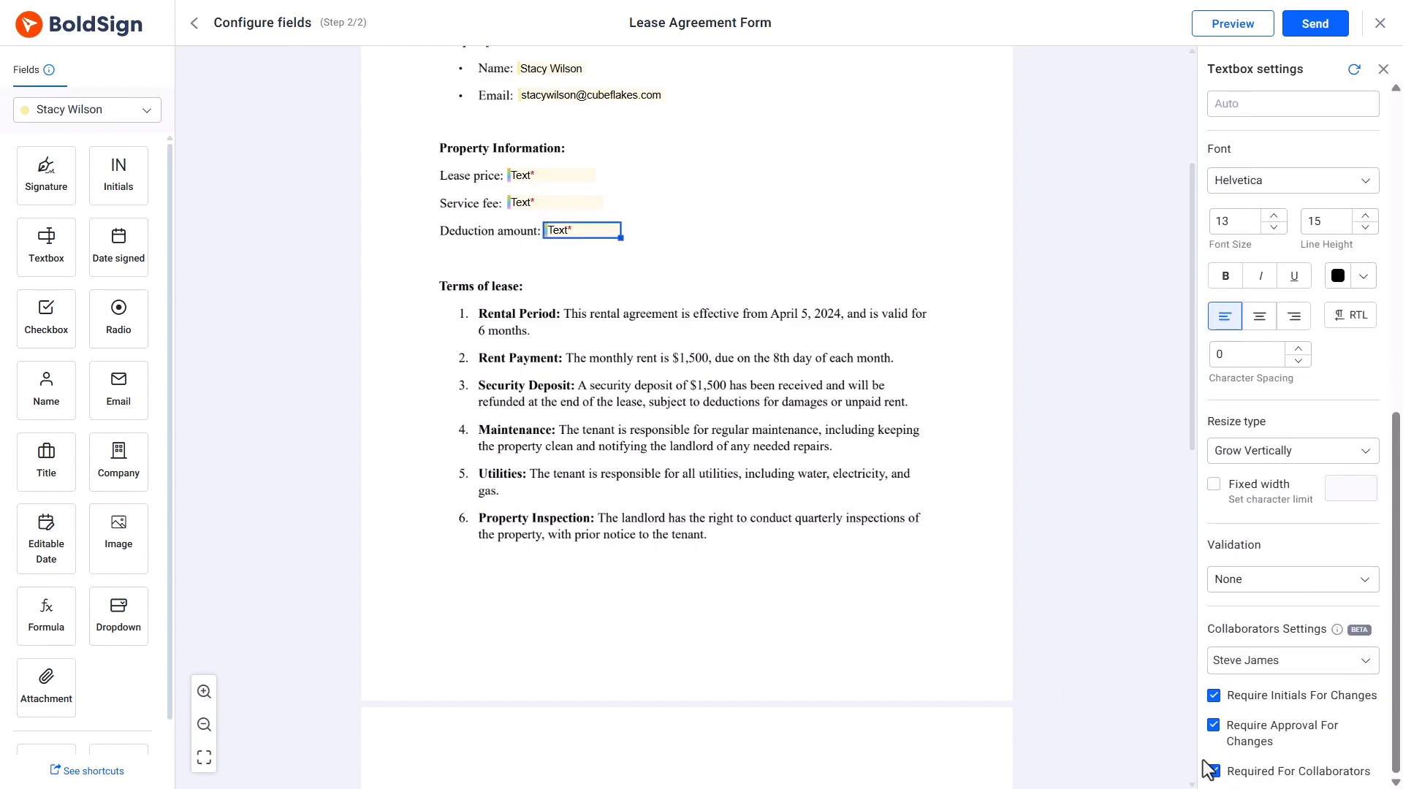
{"action": "left_click", "coordinate": [803, 581]}
{"action": "scroll", "coordinate": [803, 581], "scroll_direction": "down", "scroll_amount": 8}
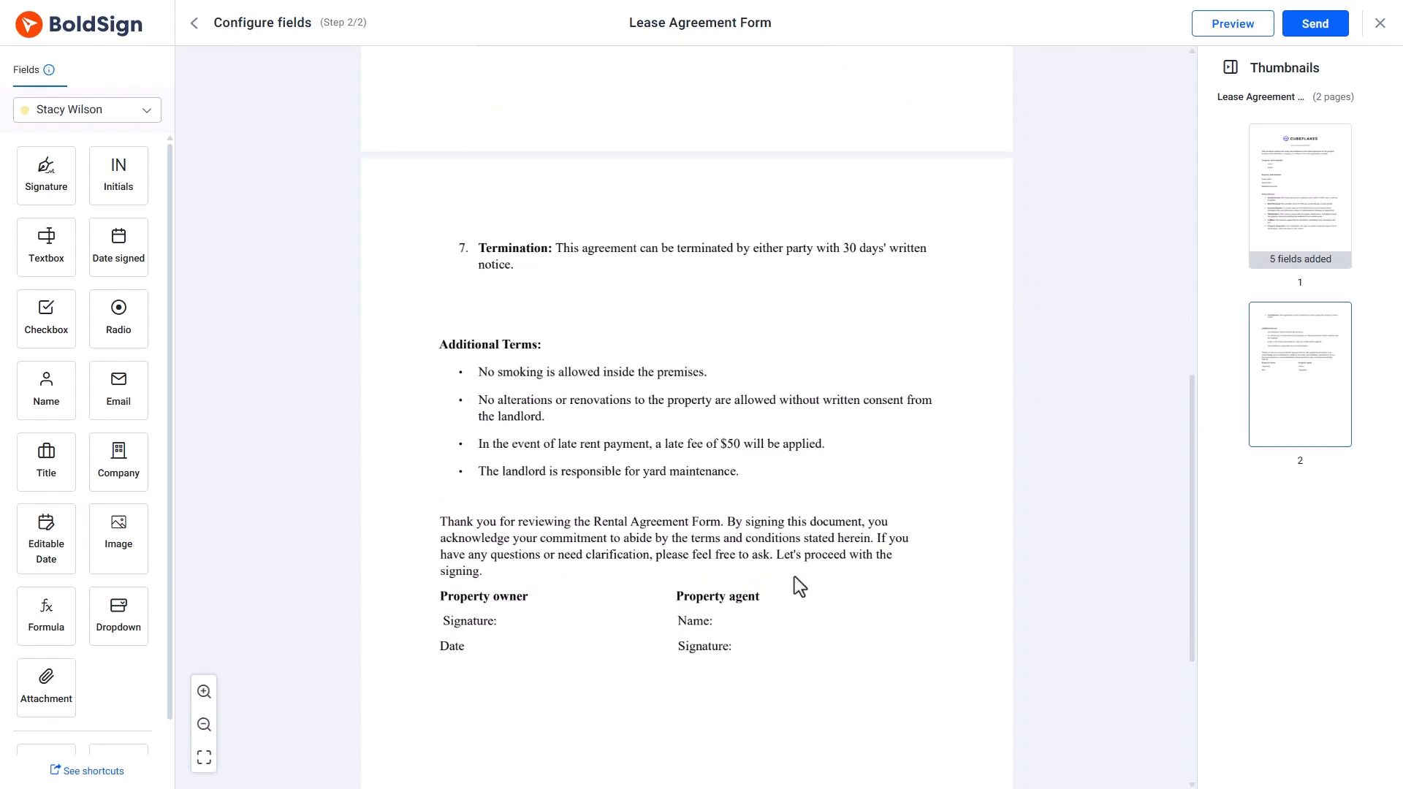
Place the owner's signature and date fields in the signing block.
{"action": "scroll", "coordinate": [795, 577], "scroll_direction": "down", "scroll_amount": 1}
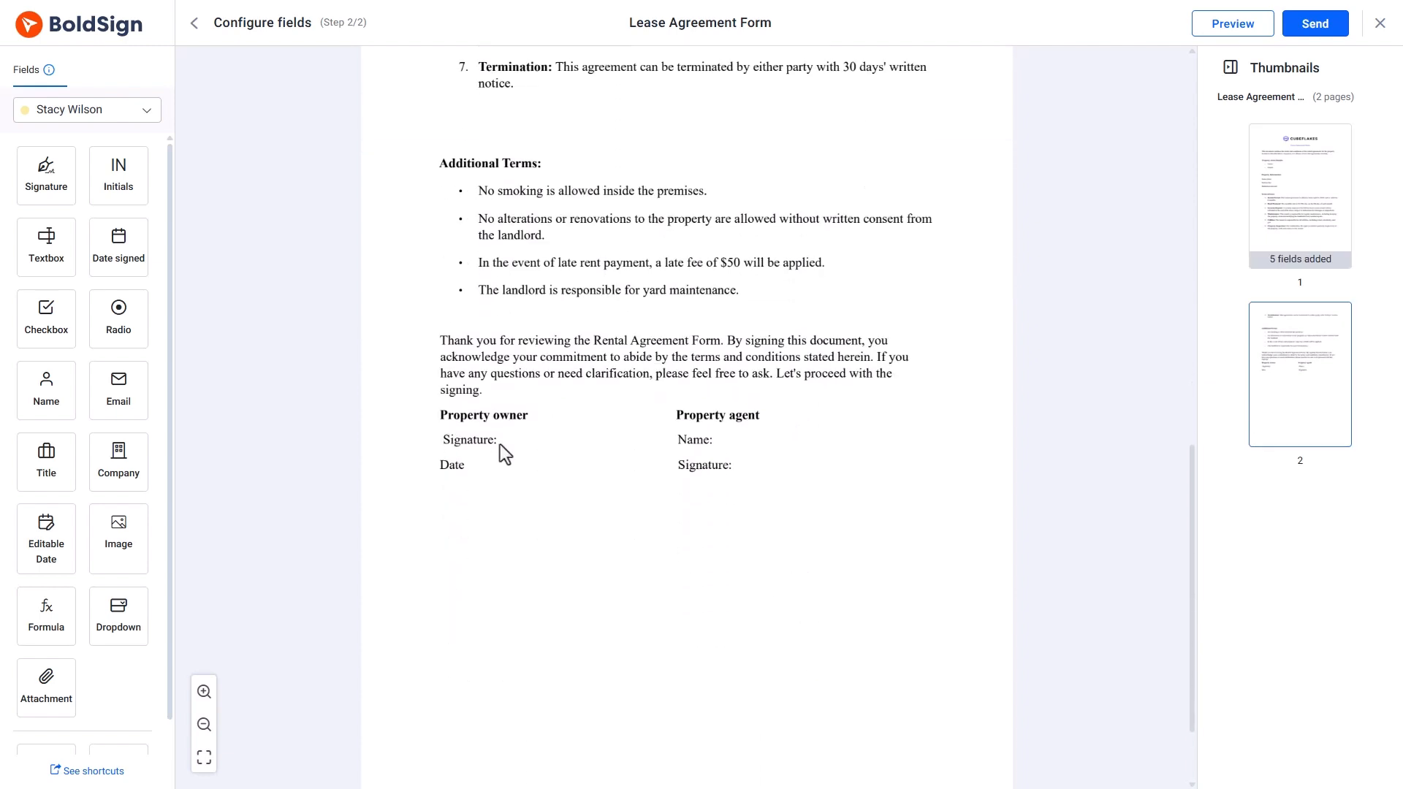
{"action": "mouse_move", "coordinate": [46, 175]}
{"action": "left_mouse_down"}
{"action": "mouse_move", "coordinate": [547, 391]}
{"action": "mouse_move", "coordinate": [544, 439]}
{"action": "left_mouse_up"}
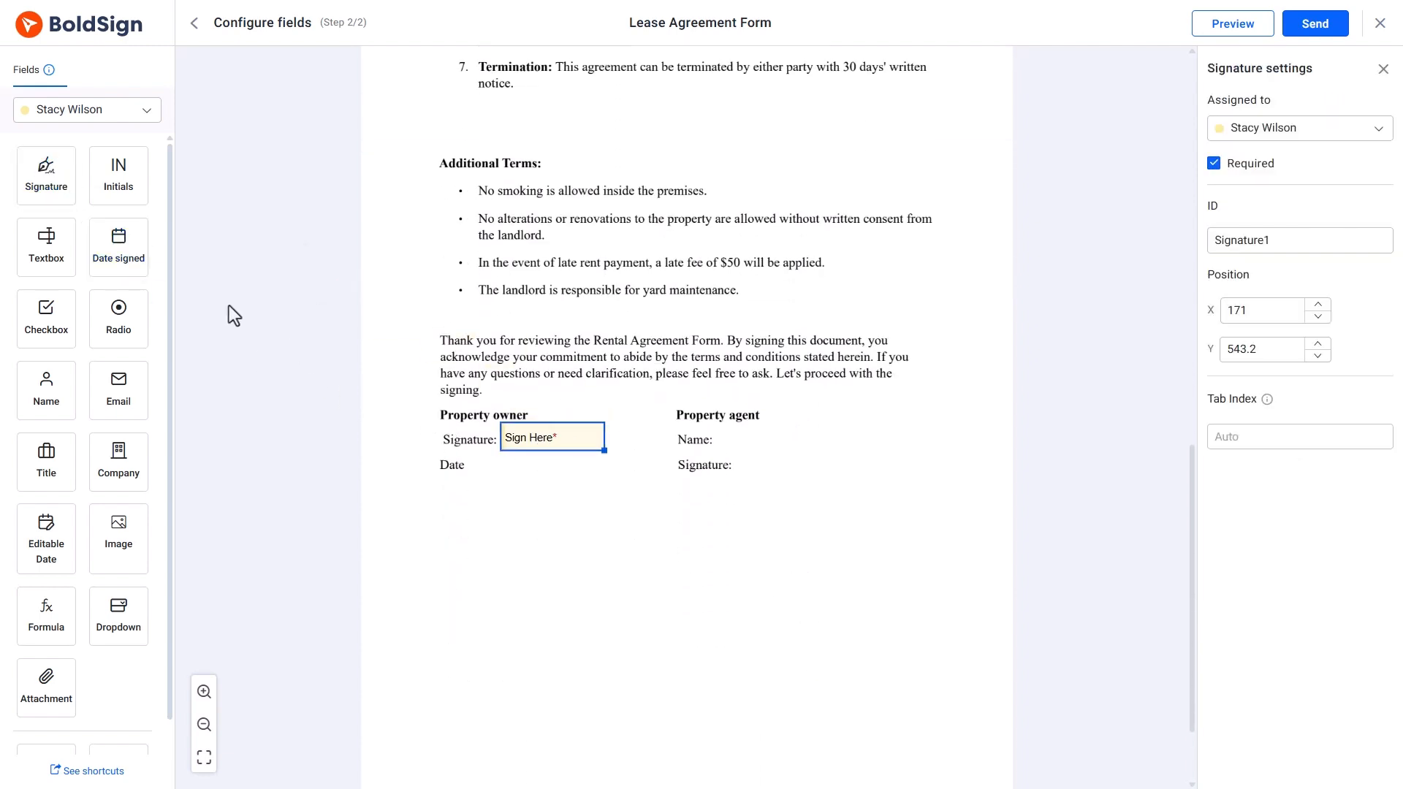
{"action": "left_click_drag", "start_coordinate": [46, 531], "coordinate": [507, 465]}
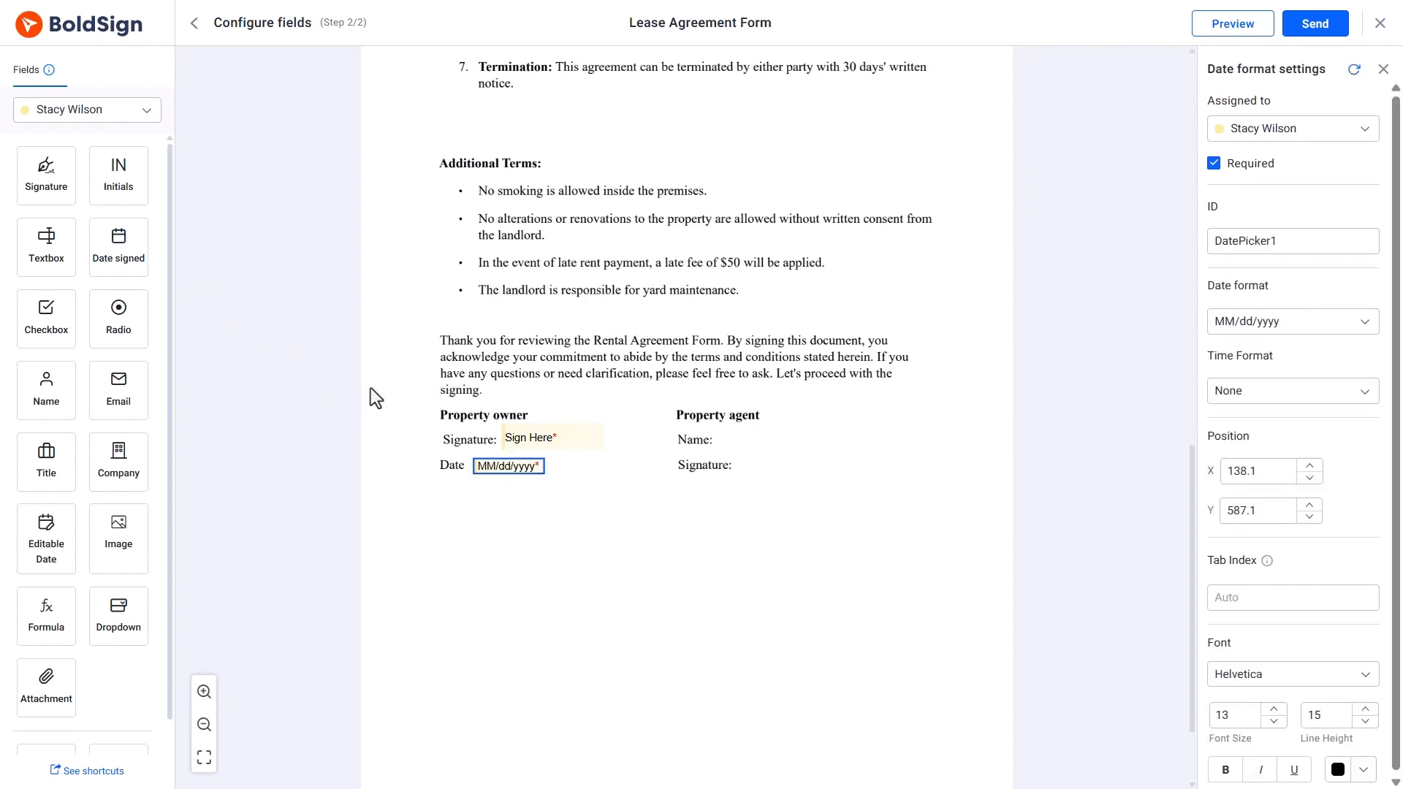
Place the agent's name and signature fields for the second signer, then start sending.
{"action": "left_click", "coordinate": [145, 111]}
{"action": "left_click", "coordinate": [80, 162]}
{"action": "left_click_drag", "start_coordinate": [37, 395], "coordinate": [769, 444]}
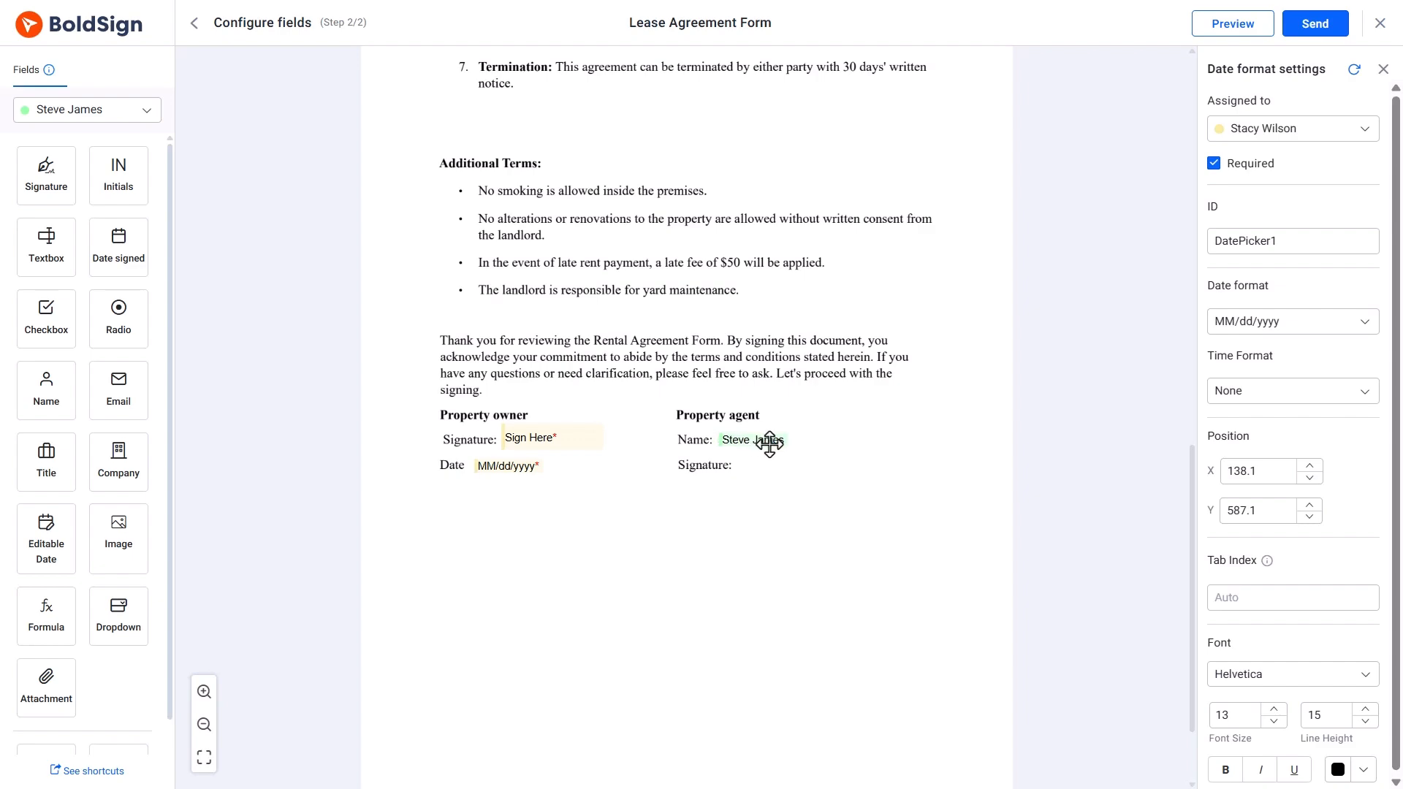
{"action": "mouse_move", "coordinate": [46, 176]}
{"action": "left_mouse_down"}
{"action": "mouse_move", "coordinate": [365, 285]}
{"action": "mouse_move", "coordinate": [797, 464]}
{"action": "left_mouse_up"}
{"action": "scroll", "coordinate": [881, 493], "scroll_direction": "up", "scroll_amount": 10}
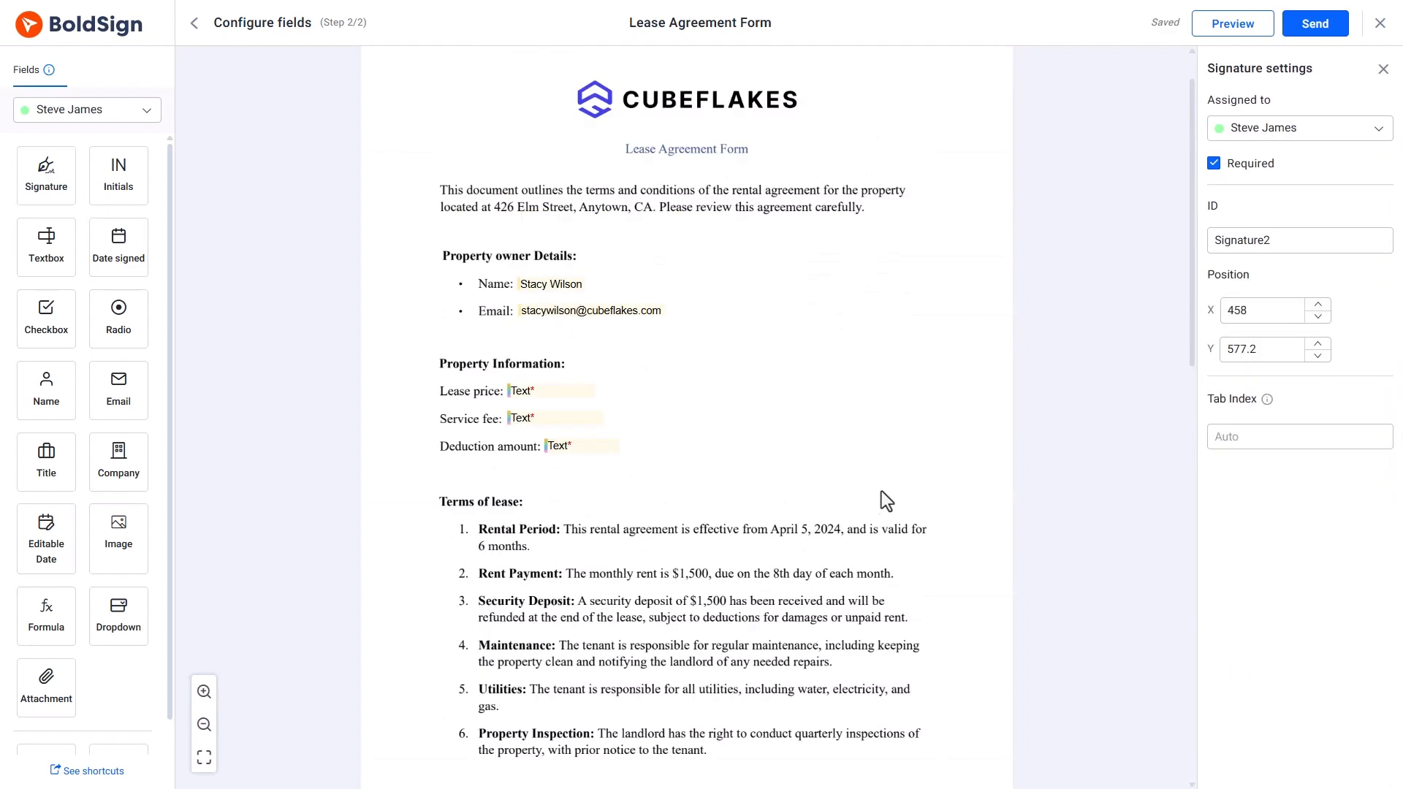
{"action": "scroll", "coordinate": [881, 491], "scroll_direction": "up", "scroll_amount": 1}
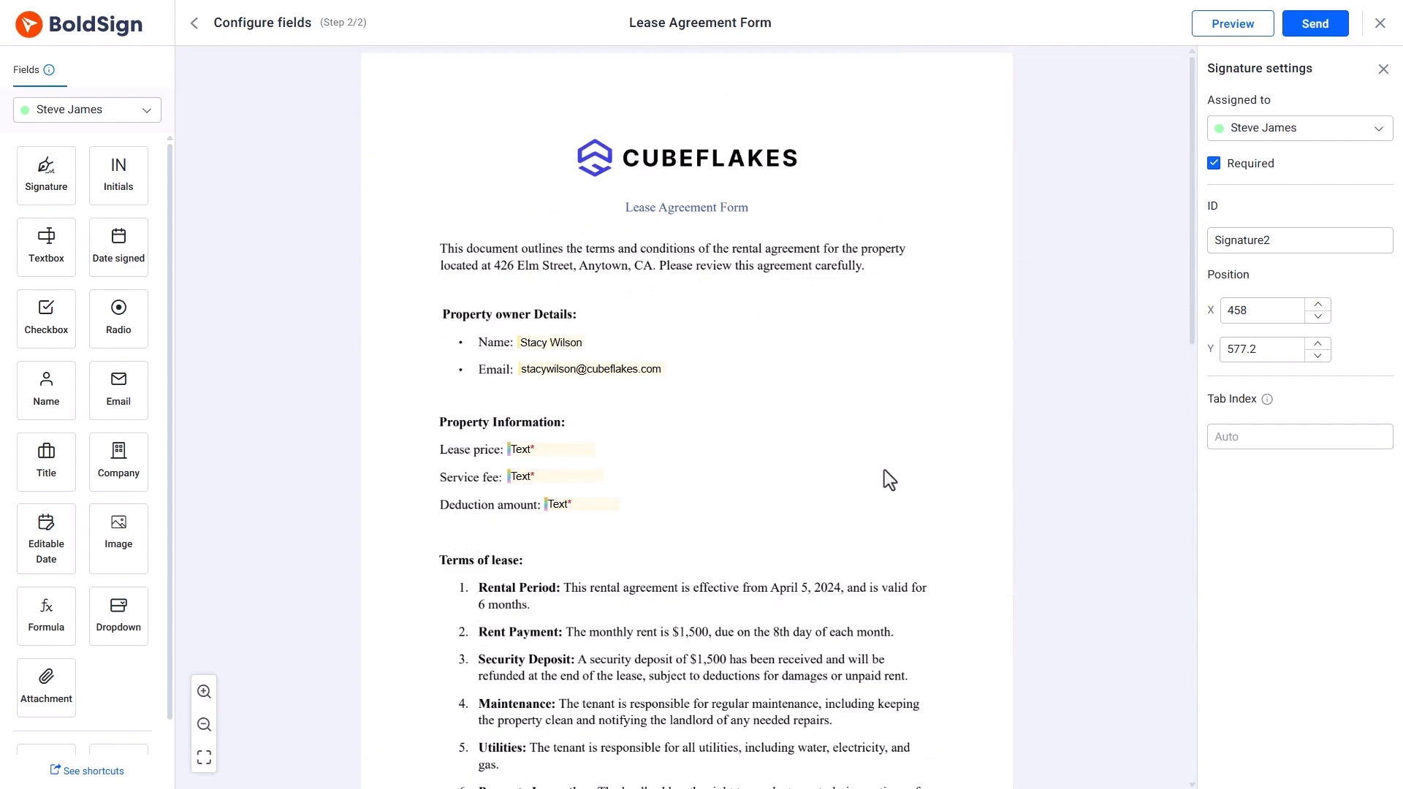
{"action": "left_click", "coordinate": [1302, 26]}
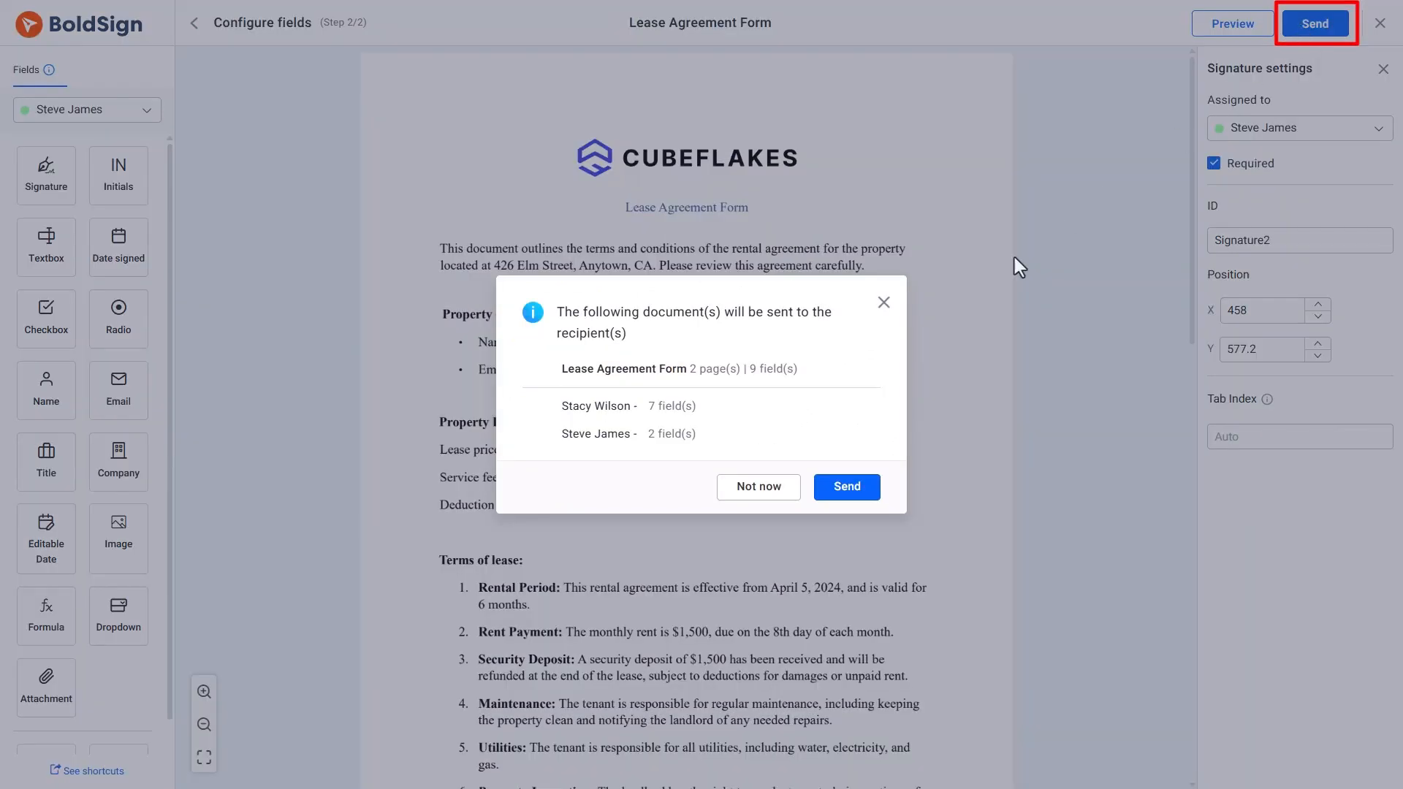
Confirm sending the Lease Agreement Form to both signers.
{"action": "left_click", "coordinate": [838, 490]}
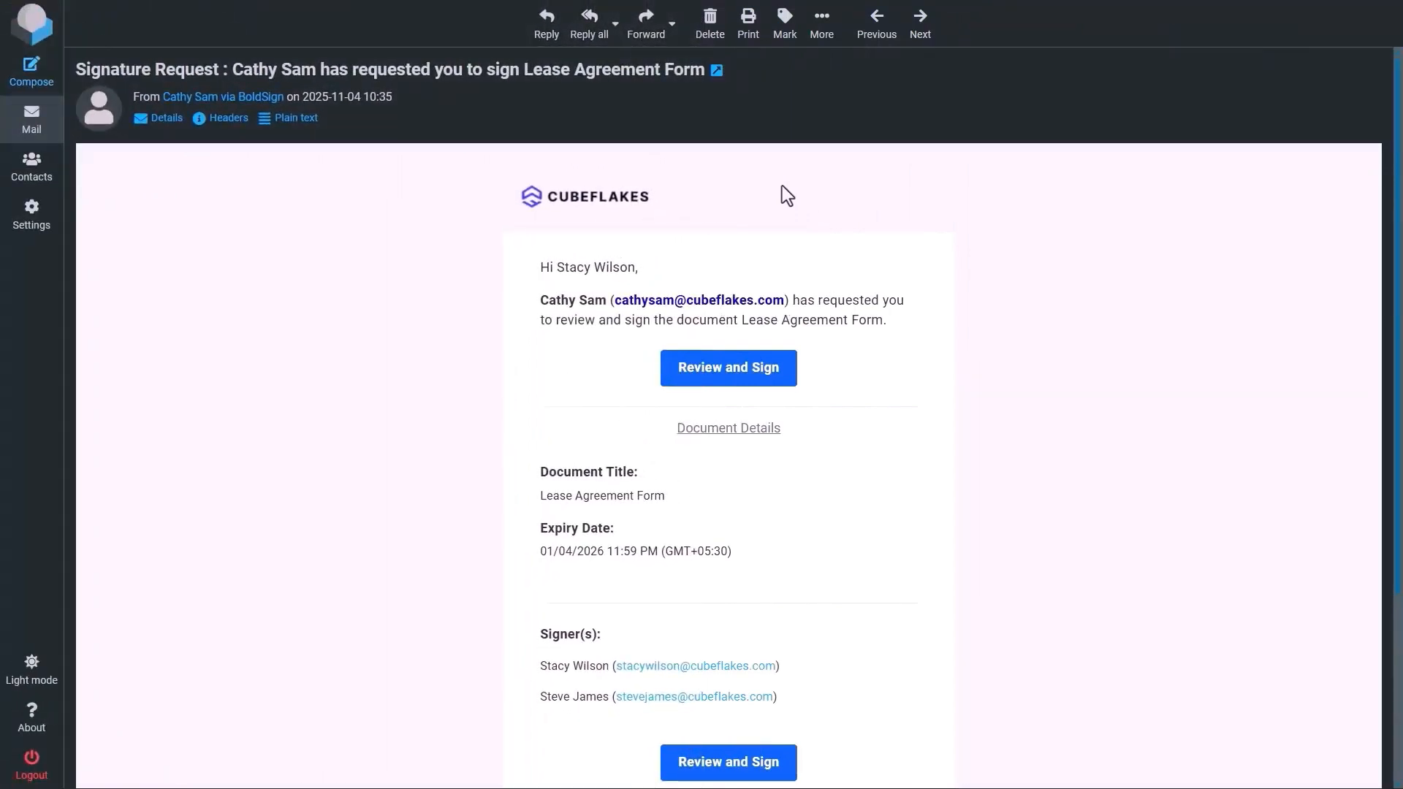
Open the document, accept e-signing, and enter Lease price $50,000 and Service fee $1,500.
{"action": "left_click", "coordinate": [729, 376]}
{"action": "left_click", "coordinate": [285, 743]}
{"action": "left_click", "coordinate": [756, 743]}
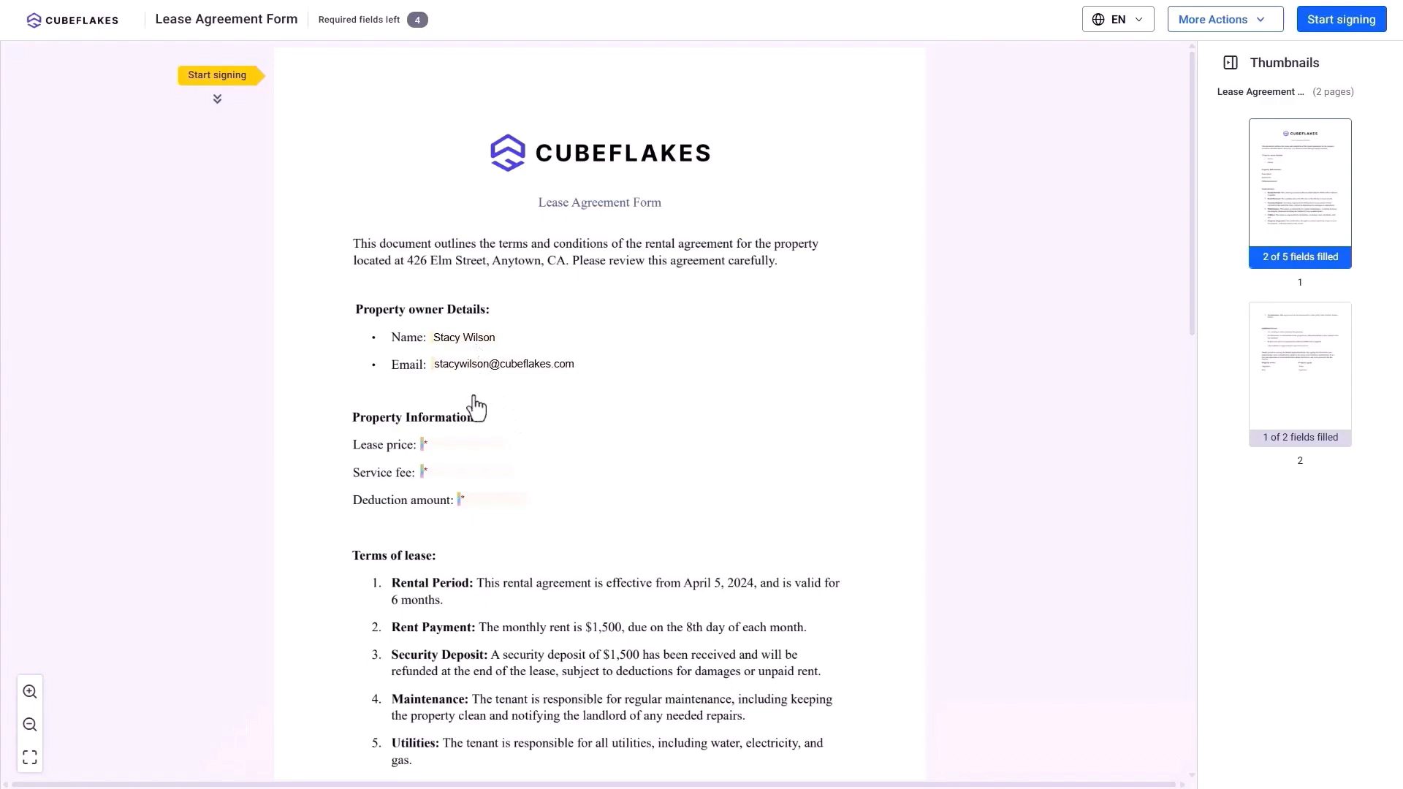
{"action": "left_click", "coordinate": [462, 443]}
{"action": "type", "text": "$5"}
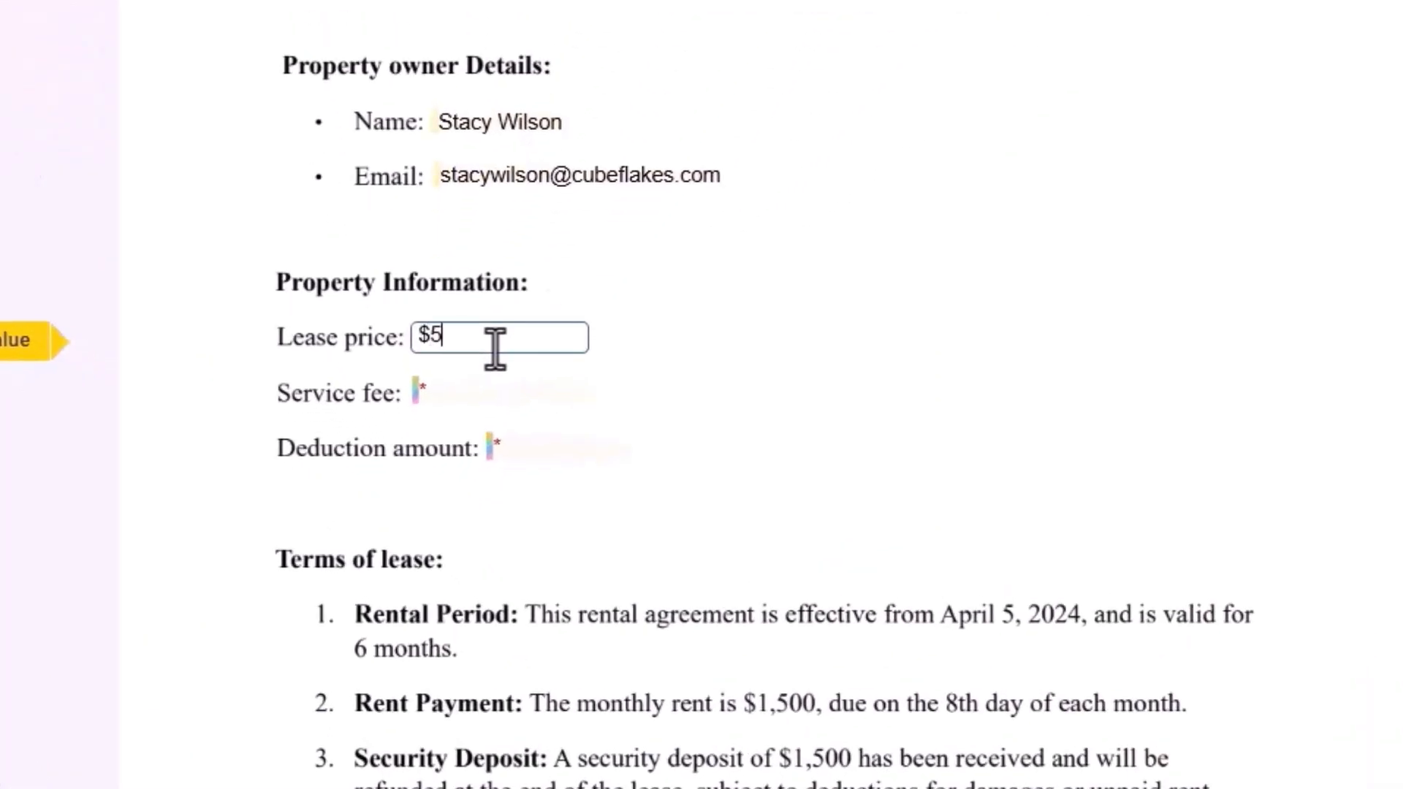
{"action": "type", "text": "0,000"}
{"action": "left_click", "coordinate": [494, 398]}
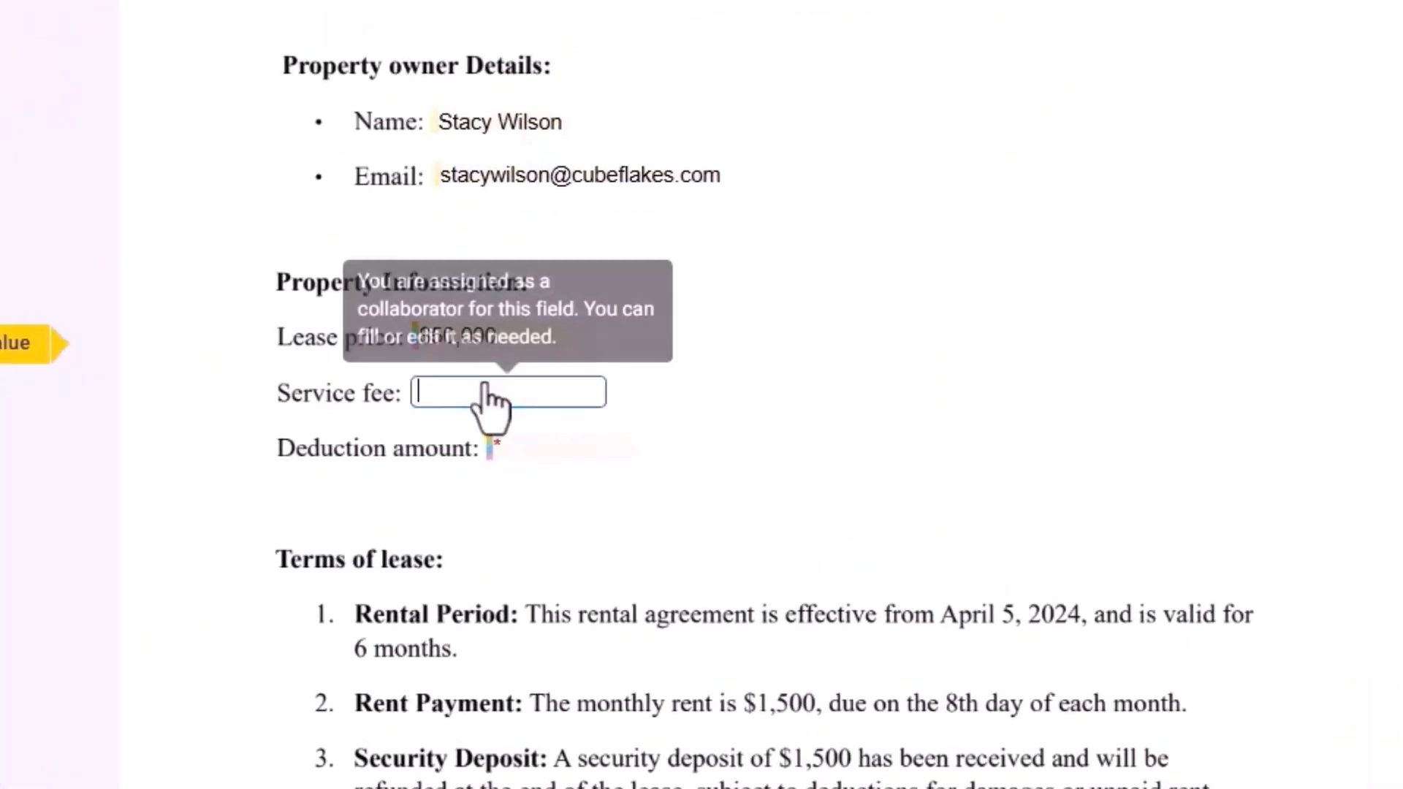
{"action": "type", "text": "$1,500"}
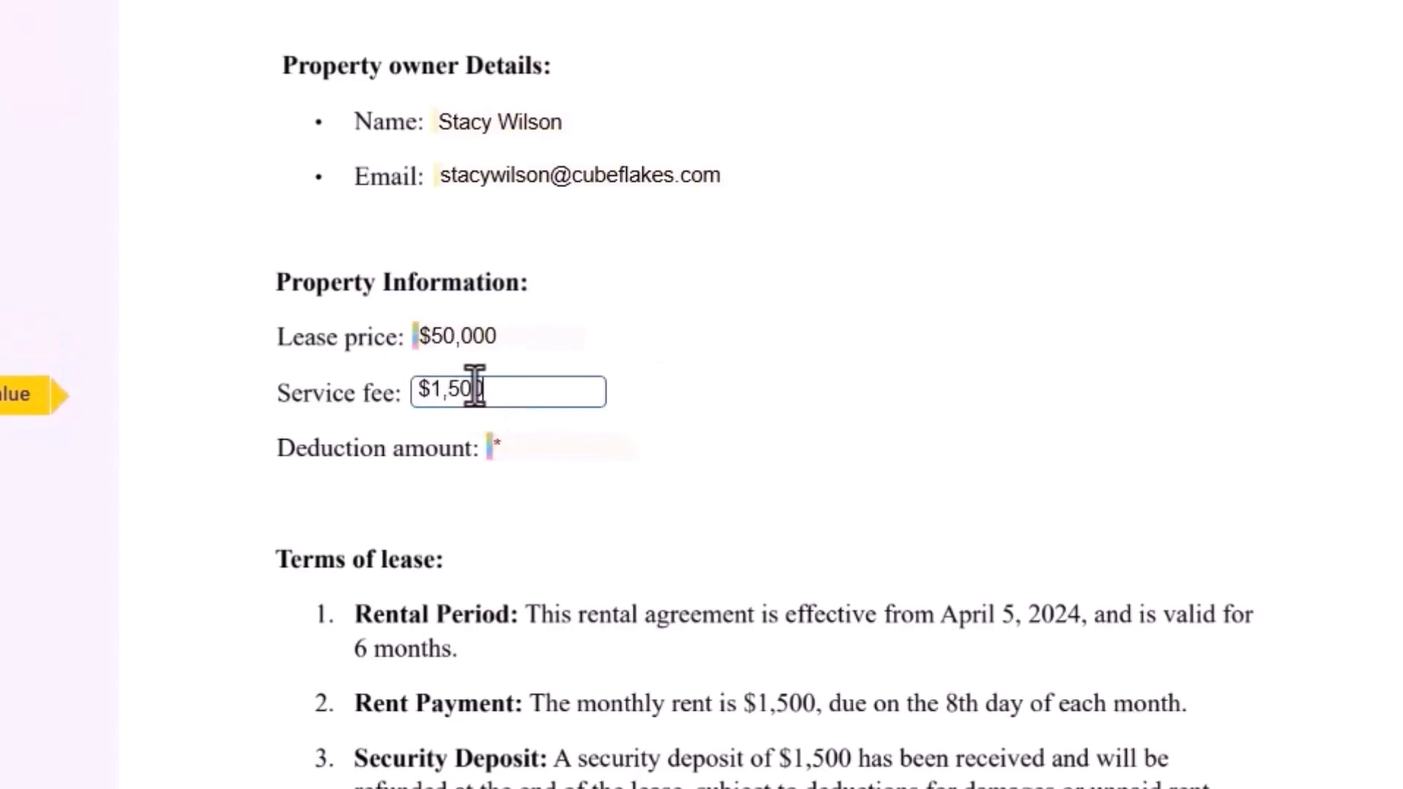
{"action": "left_click", "coordinate": [535, 449]}
{"action": "type", "text": "$1,500"}
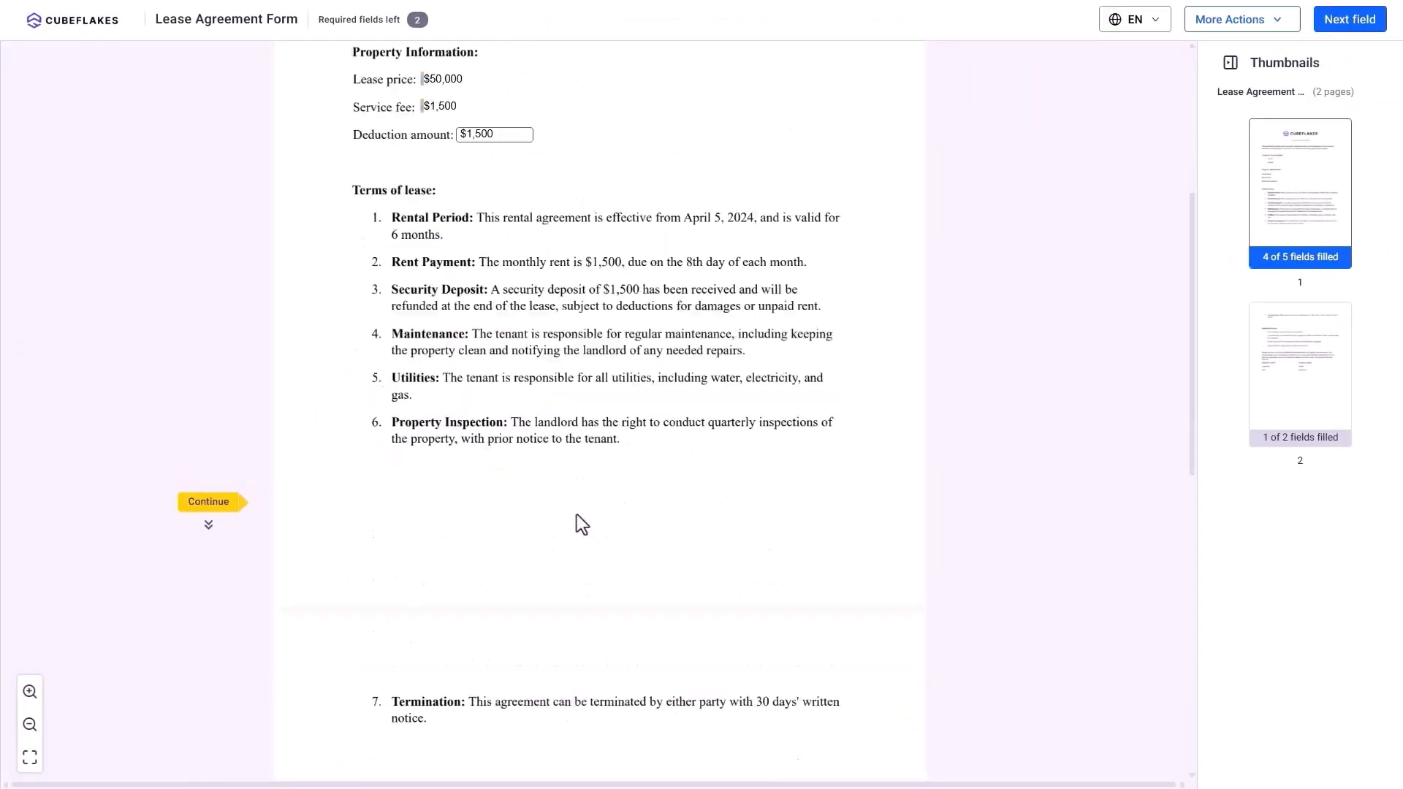
{"action": "scroll", "coordinate": [572, 523], "scroll_direction": "down", "scroll_amount": 8}
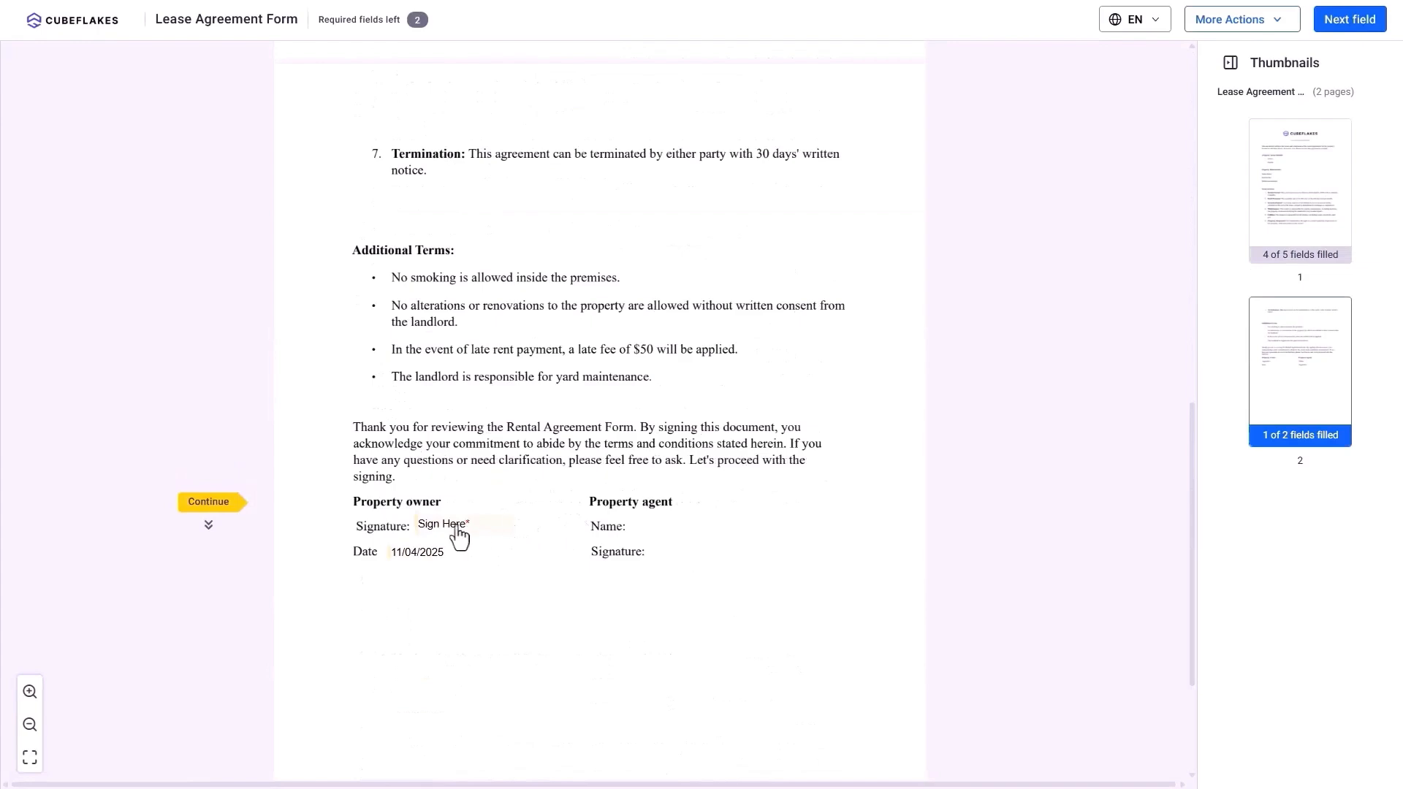
Insert the owner's signature in a chosen style and finish signing.
{"action": "left_click", "coordinate": [460, 530]}
{"action": "left_click", "coordinate": [780, 398]}
{"action": "left_click", "coordinate": [822, 551]}
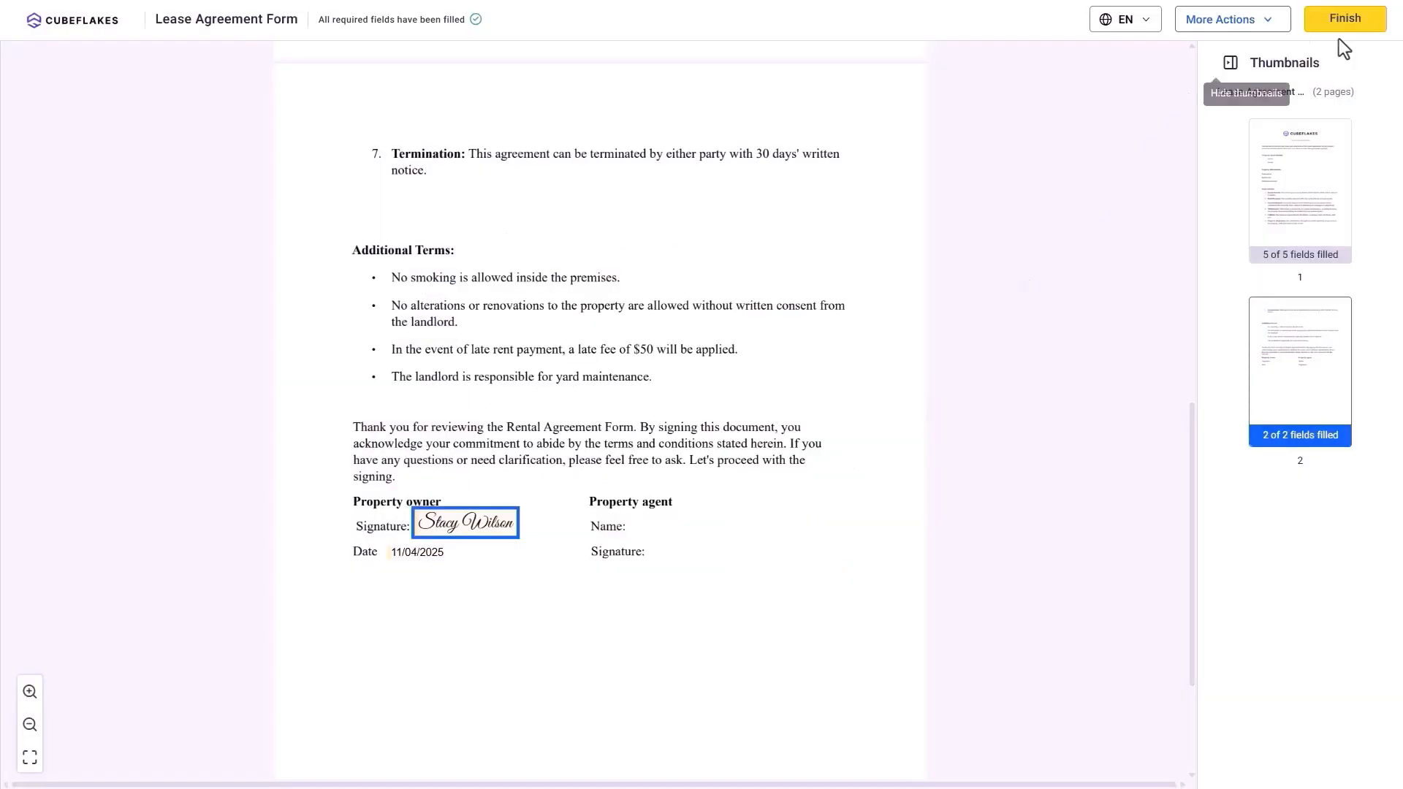
{"action": "left_click", "coordinate": [1344, 16]}
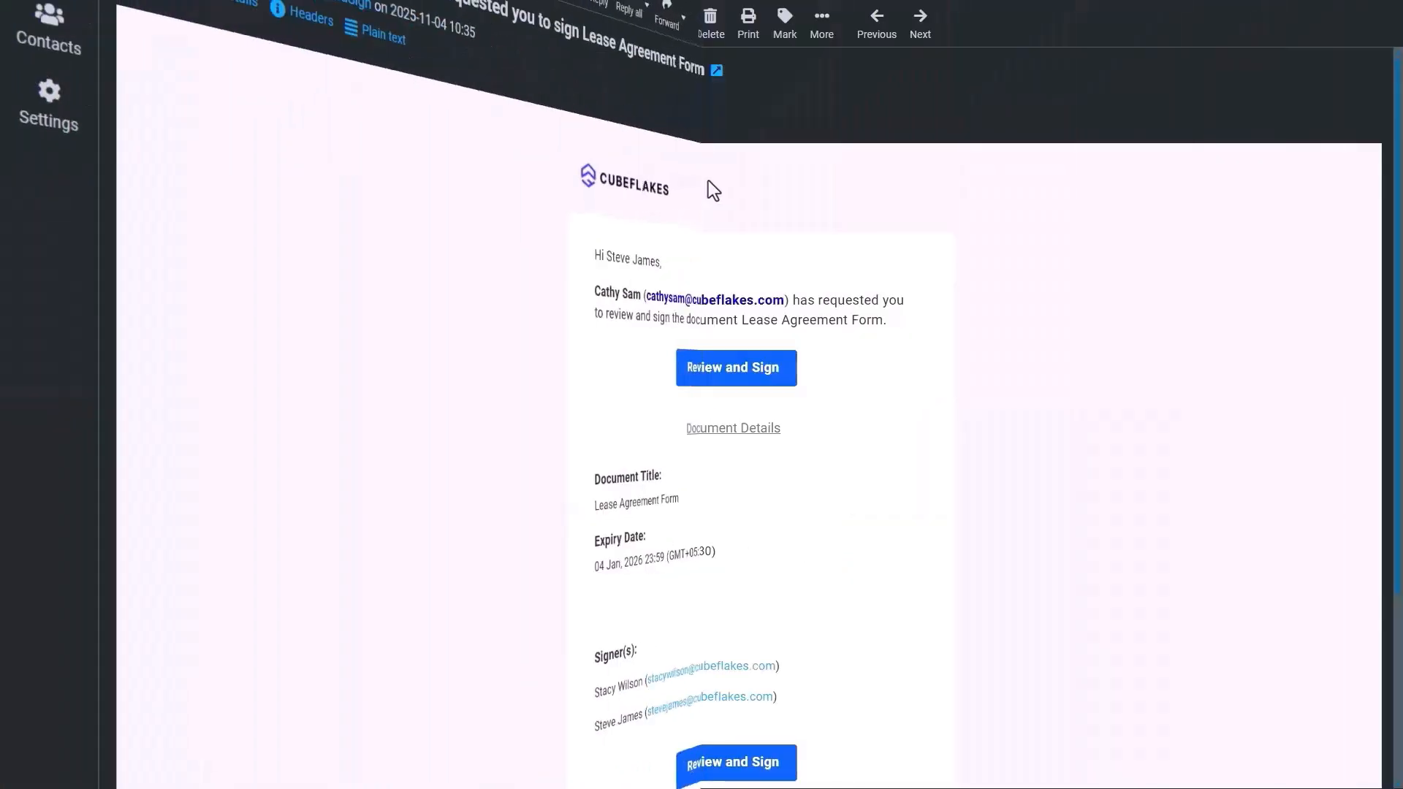
As the agent, change Lease price to $55,000 and Deduction amount to $1,200.
{"action": "left_click", "coordinate": [705, 374]}
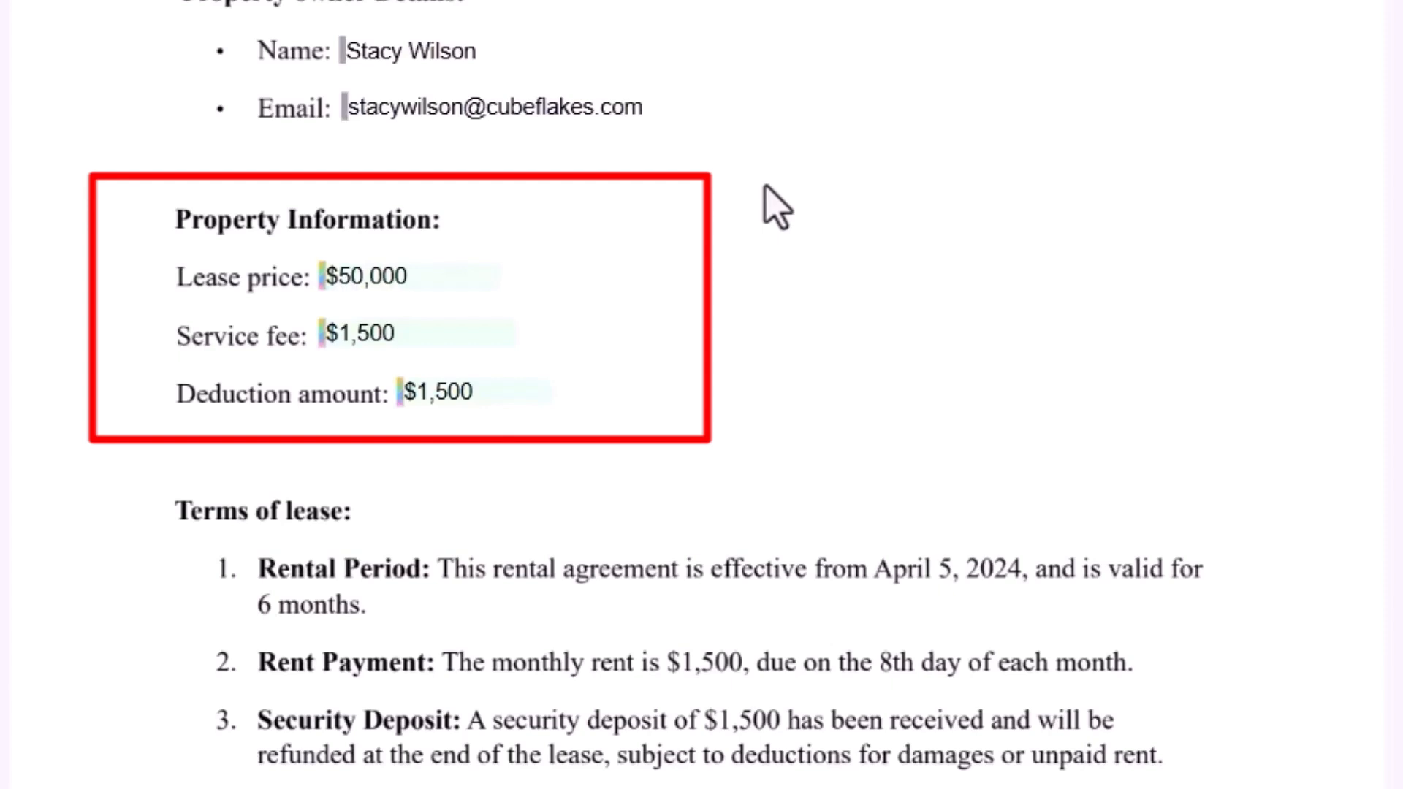
{"action": "left_click", "coordinate": [424, 281]}
{"action": "key", "text": "BackSpace"}
{"action": "key", "text": "BackSpace"}
{"action": "key", "text": "BackSpace"}
{"action": "key", "text": "BackSpace"}
{"action": "key", "text": "BackSpace"}
{"action": "type", "text": "5,000"}
{"action": "left_click", "coordinate": [447, 399]}
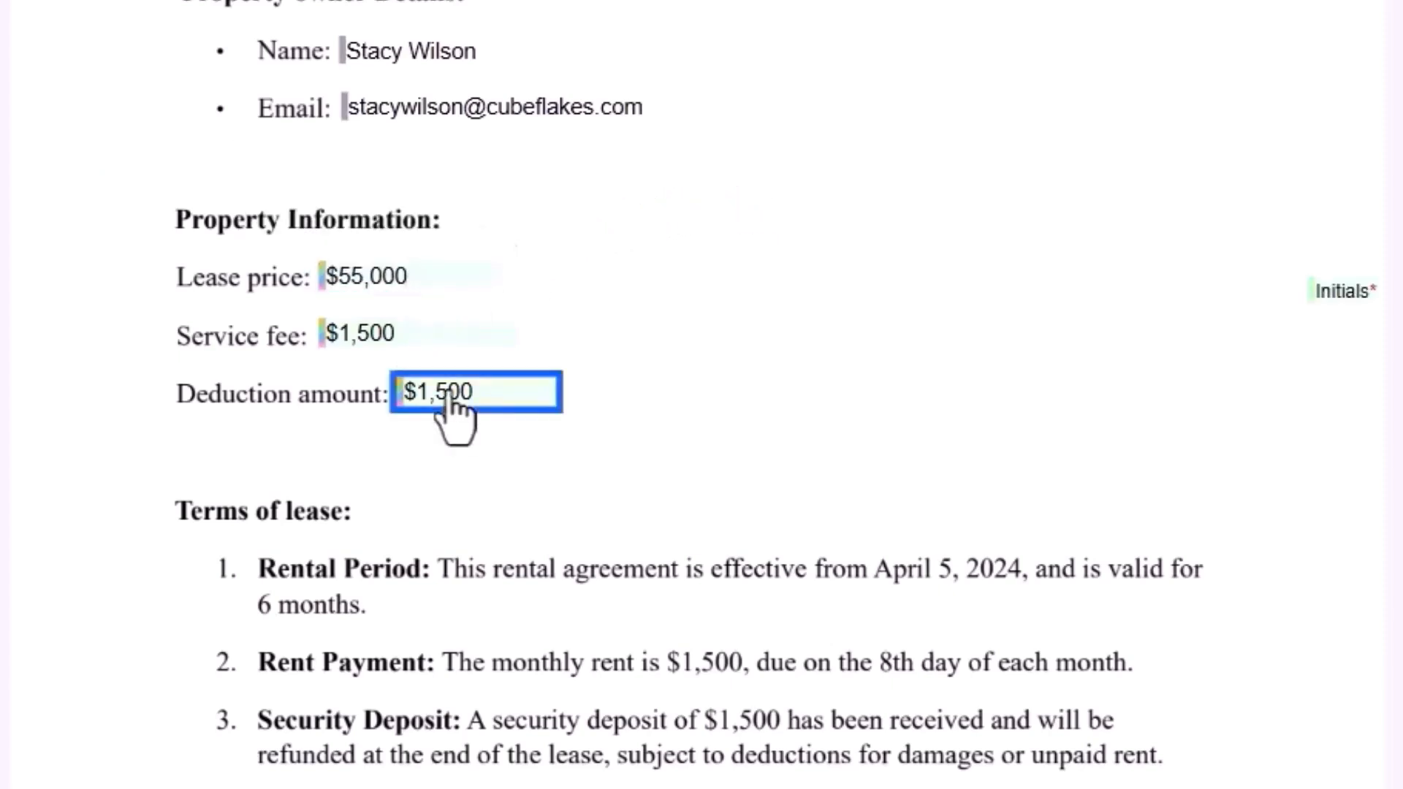
{"action": "key", "text": "BackSpace"}
{"action": "key", "text": "BackSpace"}
{"action": "key", "text": "BackSpace"}
{"action": "type", "text": "200"}
{"action": "left_click", "coordinate": [453, 279]}
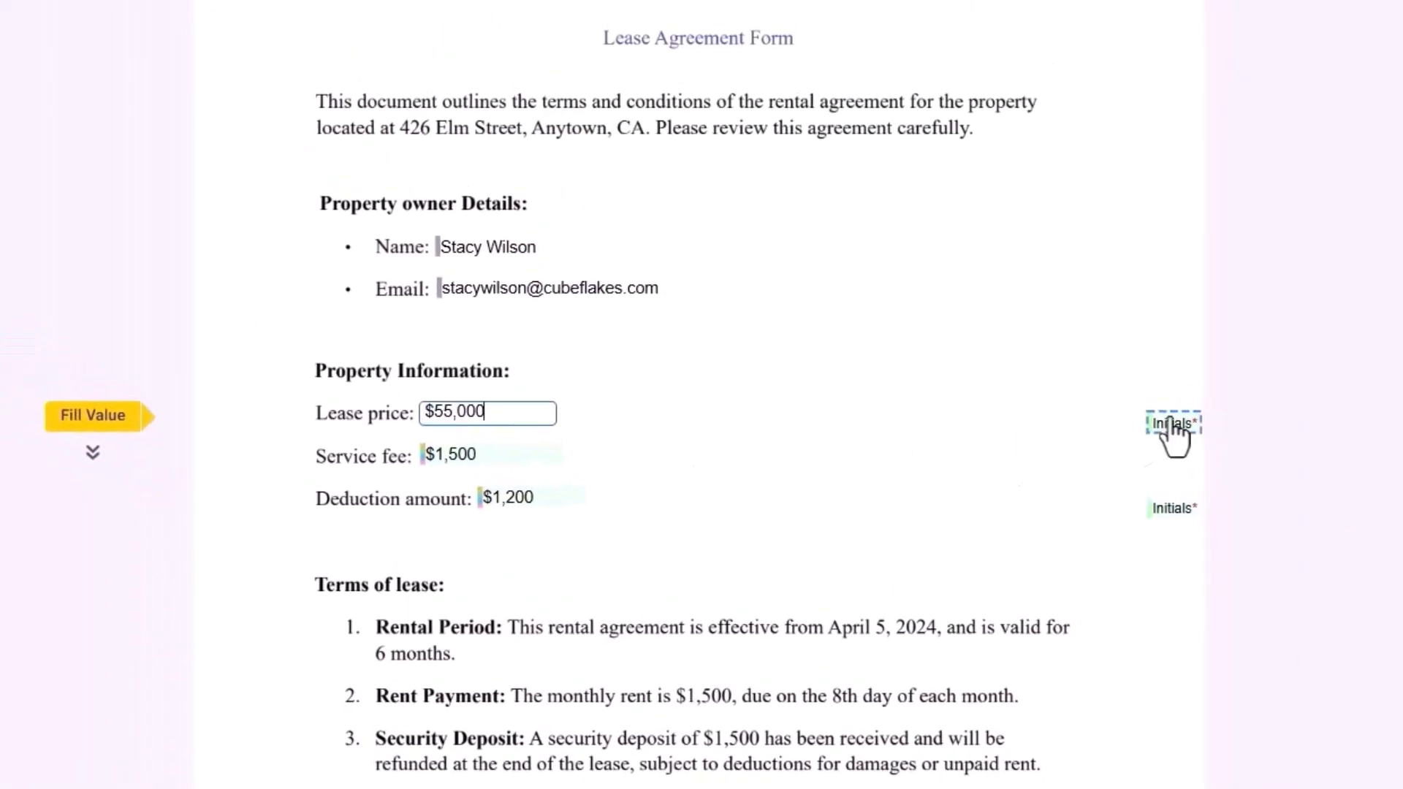
Initial both changed price fields using the SJ script style.
{"action": "left_click", "coordinate": [1173, 424]}
{"action": "left_click", "coordinate": [1016, 322]}
{"action": "left_click", "coordinate": [1059, 584]}
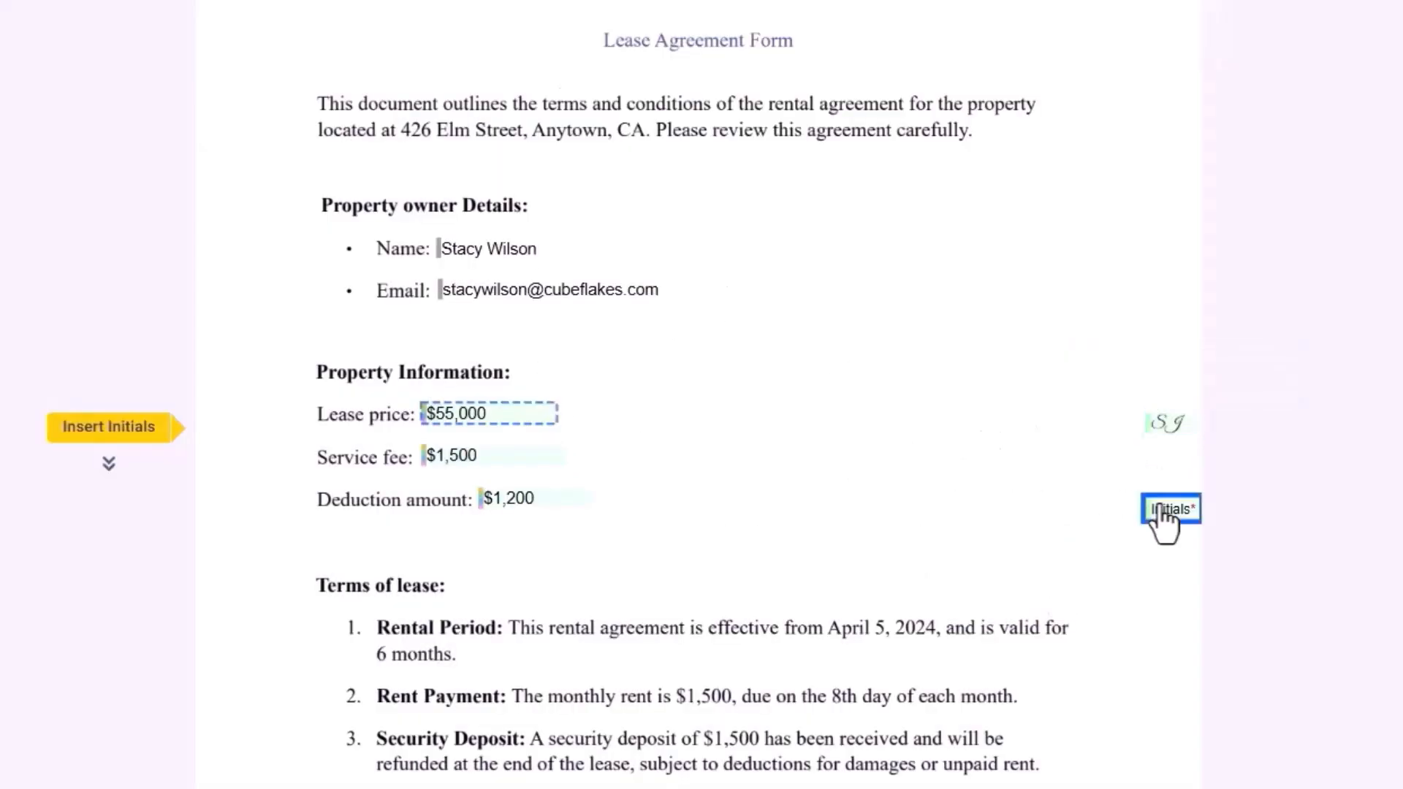
{"action": "left_click", "coordinate": [1169, 510]}
{"action": "left_click", "coordinate": [1103, 576]}
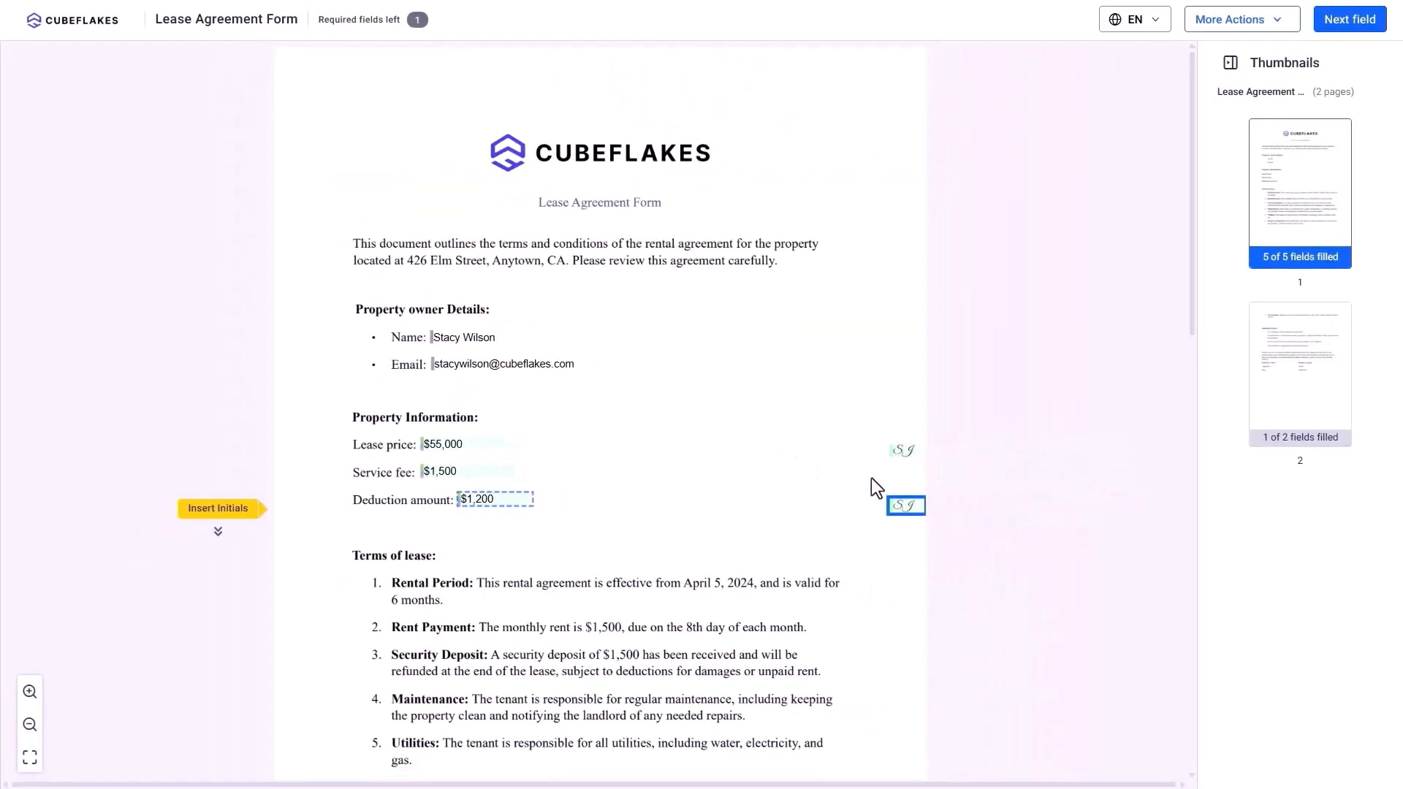
Add the agent's signature in the second script style and submit.
{"action": "scroll", "coordinate": [868, 480], "scroll_direction": "down", "scroll_amount": 12}
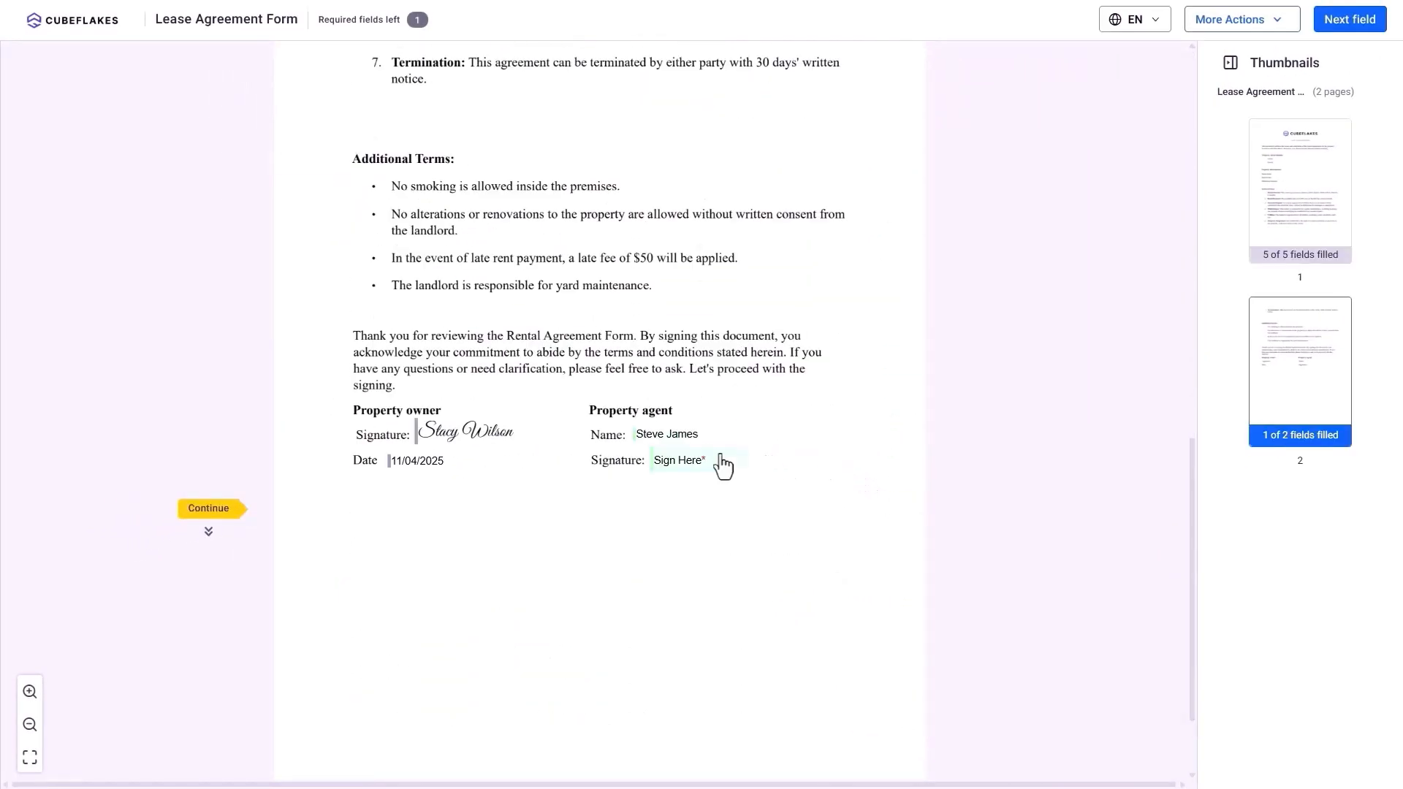
{"action": "left_click", "coordinate": [694, 461]}
{"action": "left_click", "coordinate": [793, 398]}
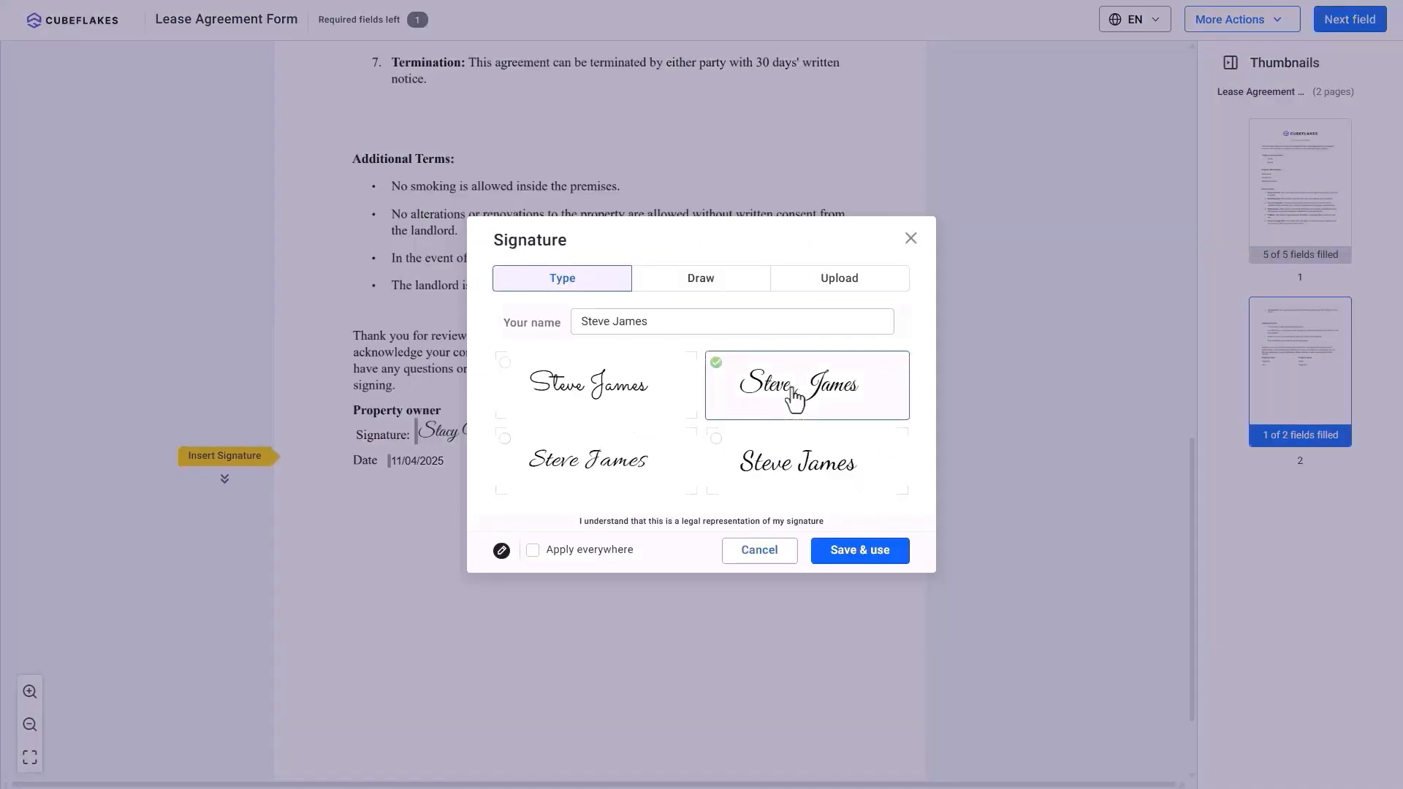
{"action": "left_click", "coordinate": [847, 549]}
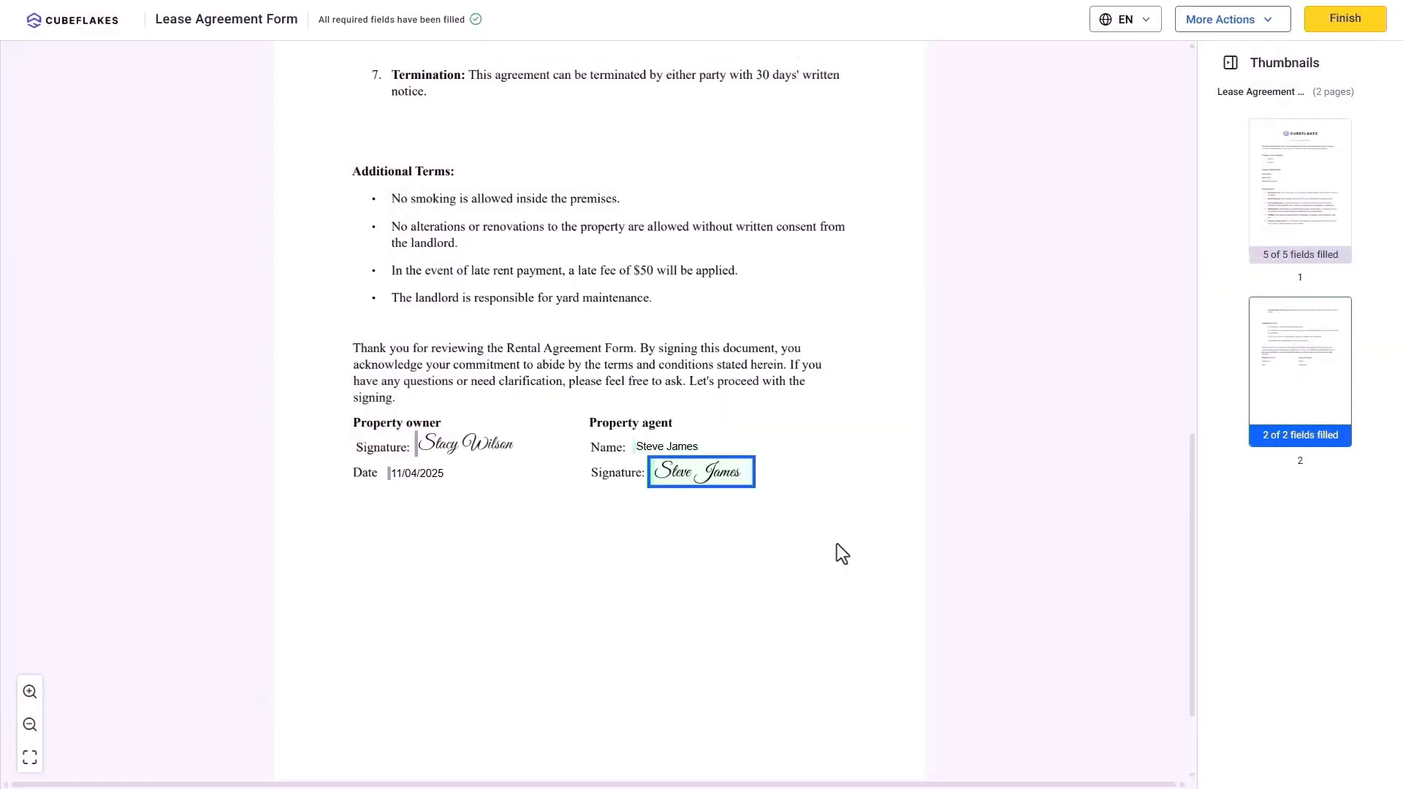
{"action": "left_click", "coordinate": [1333, 22]}
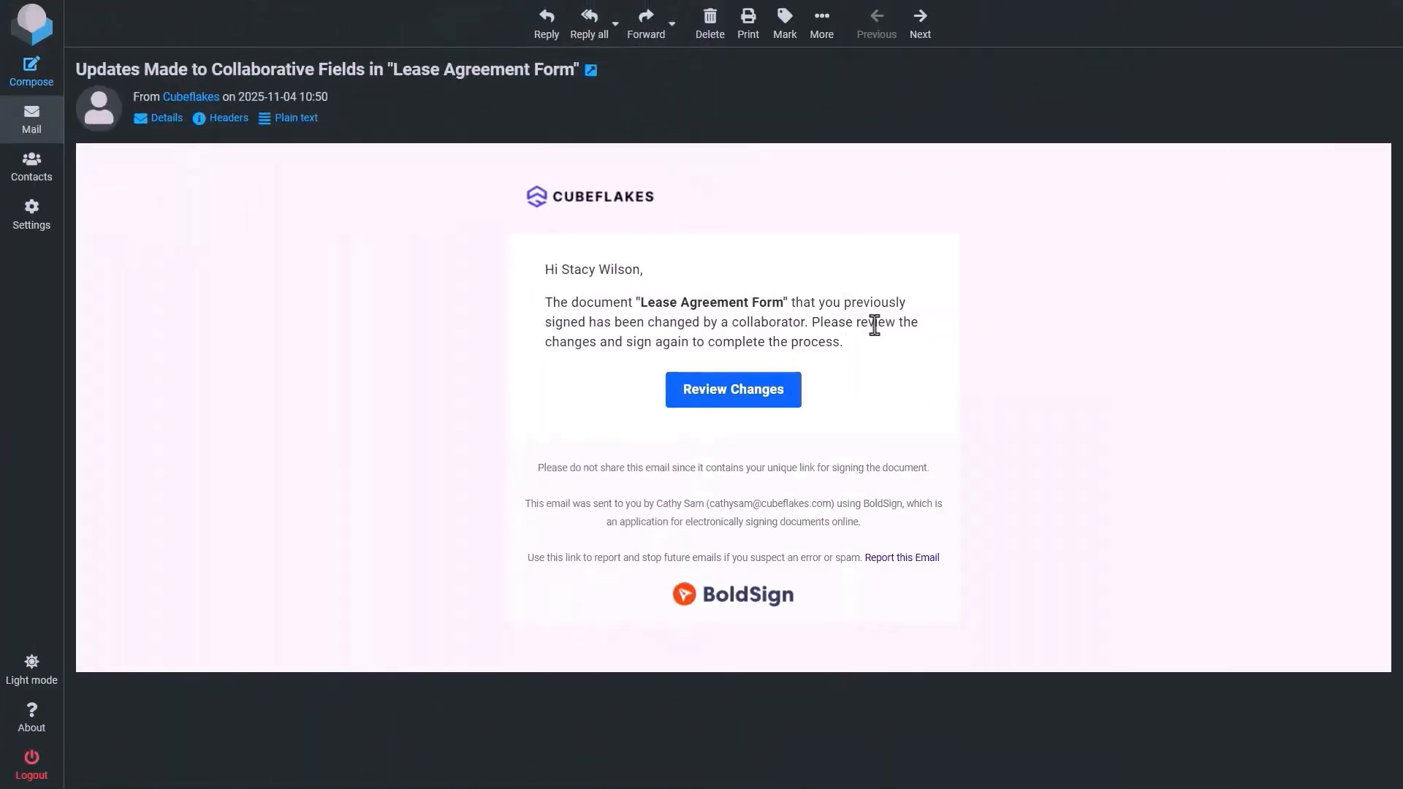
Open the changed document for review, dismiss the changes notice, and start signing.
{"action": "left_click", "coordinate": [715, 387]}
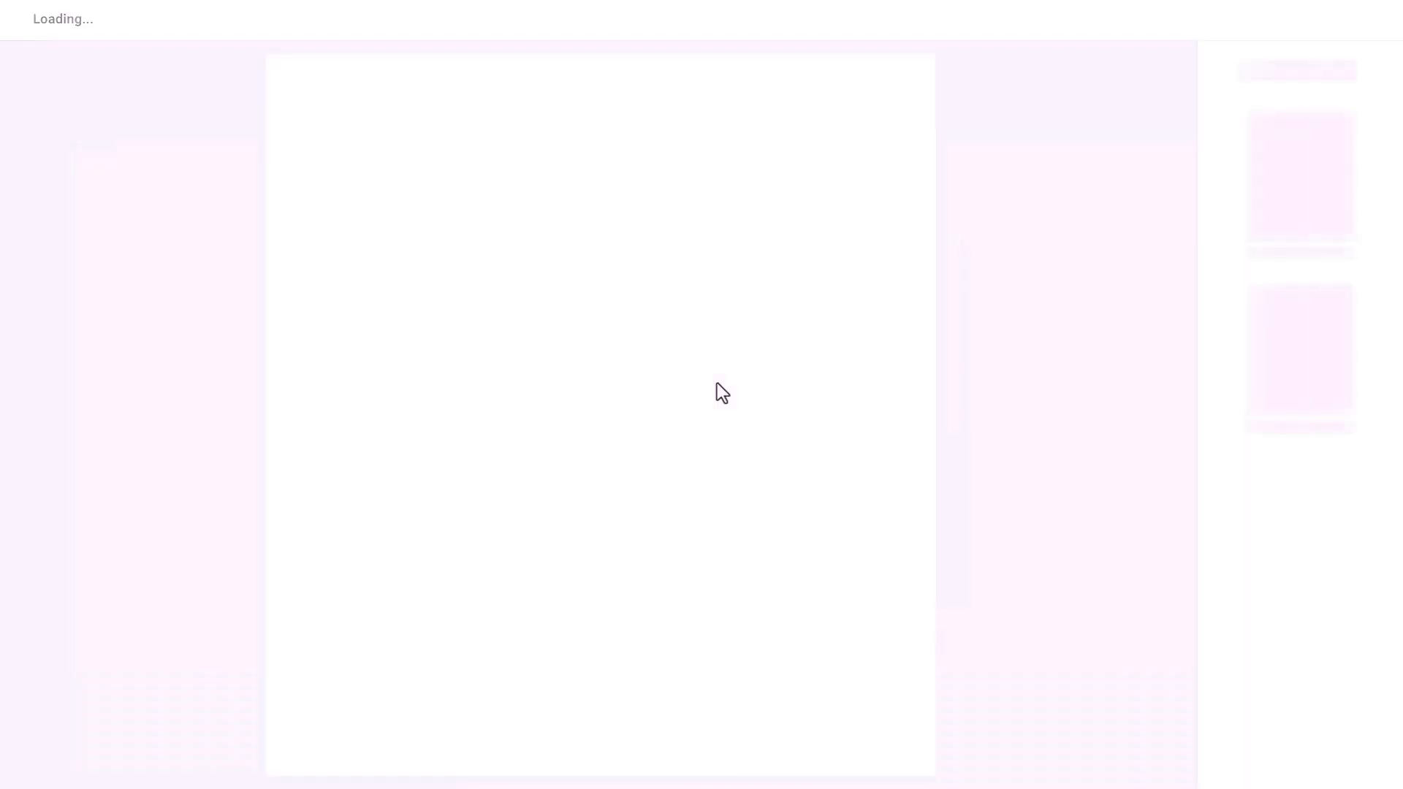
{"action": "left_click", "coordinate": [820, 460]}
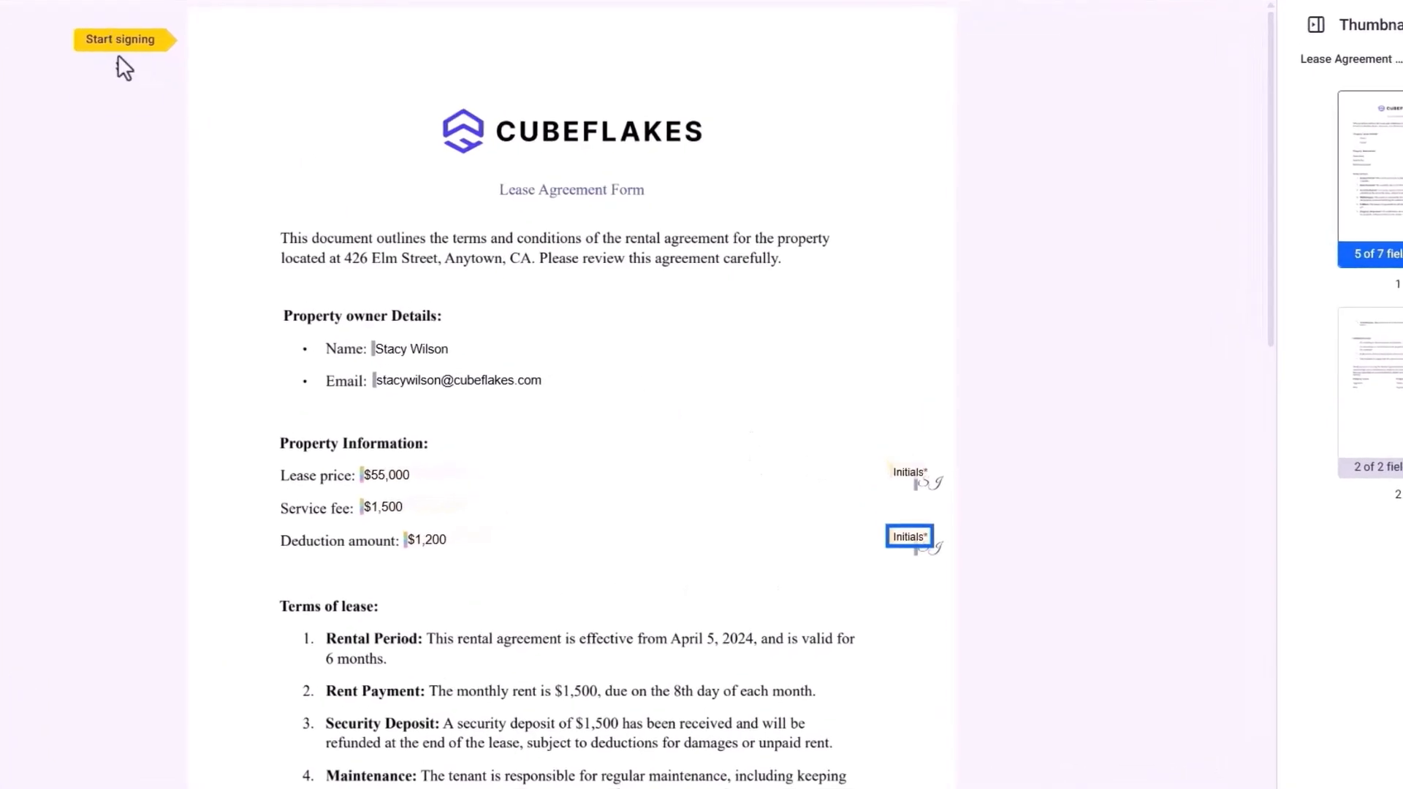
{"action": "left_click", "coordinate": [118, 49]}
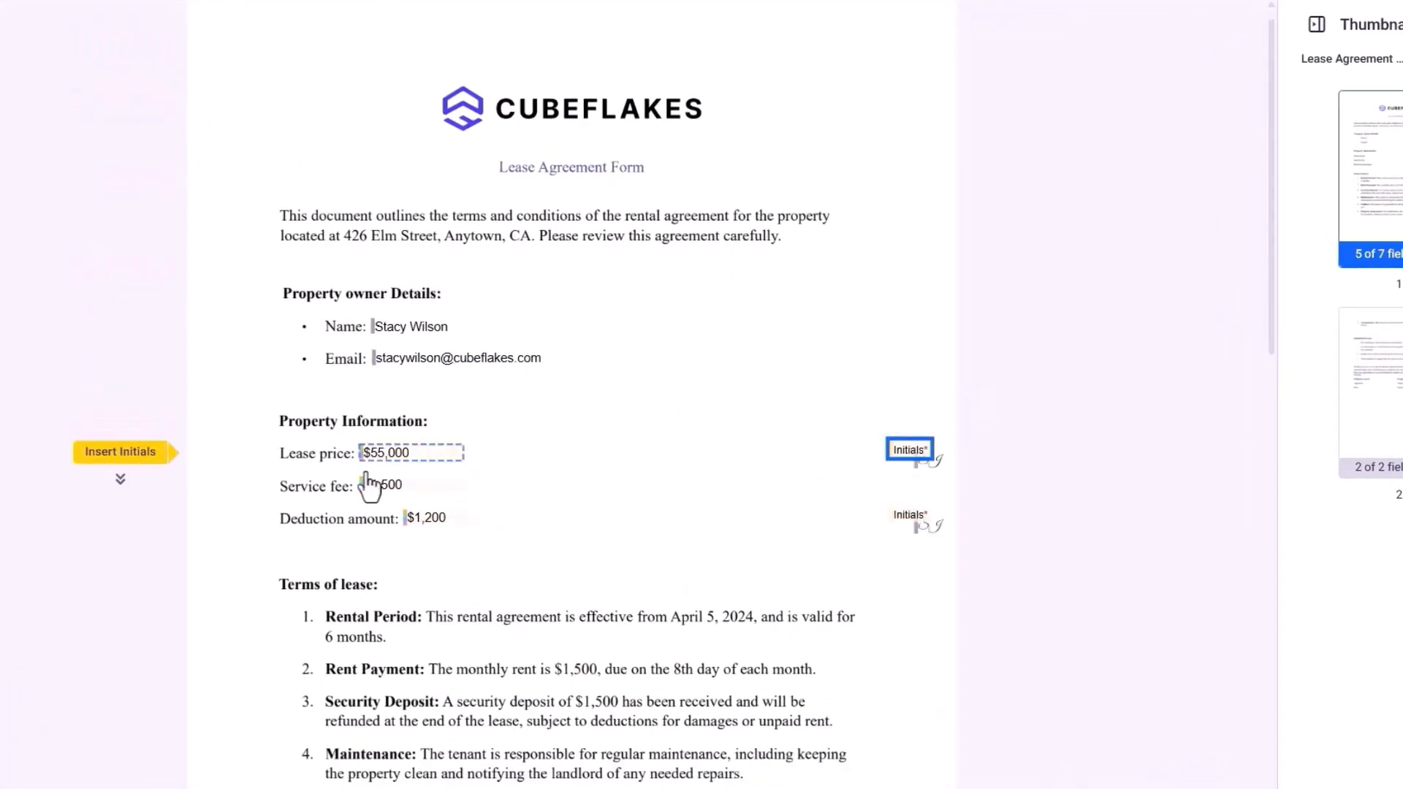
Initial the updated lease price and deduction amount in the fourth style, then finish.
{"action": "left_click", "coordinate": [909, 472]}
{"action": "left_click", "coordinate": [729, 494]}
{"action": "left_click", "coordinate": [873, 602]}
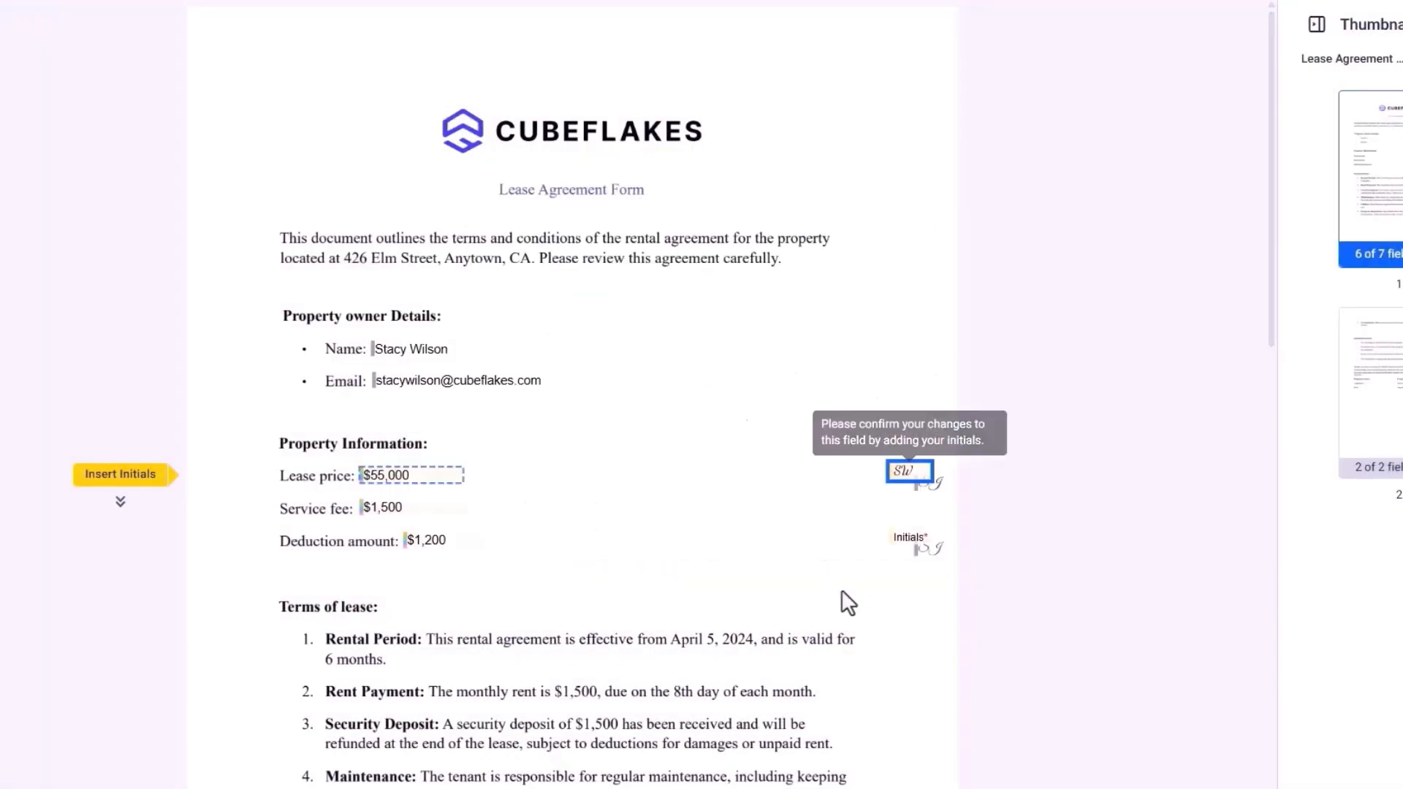
{"action": "left_click", "coordinate": [122, 513]}
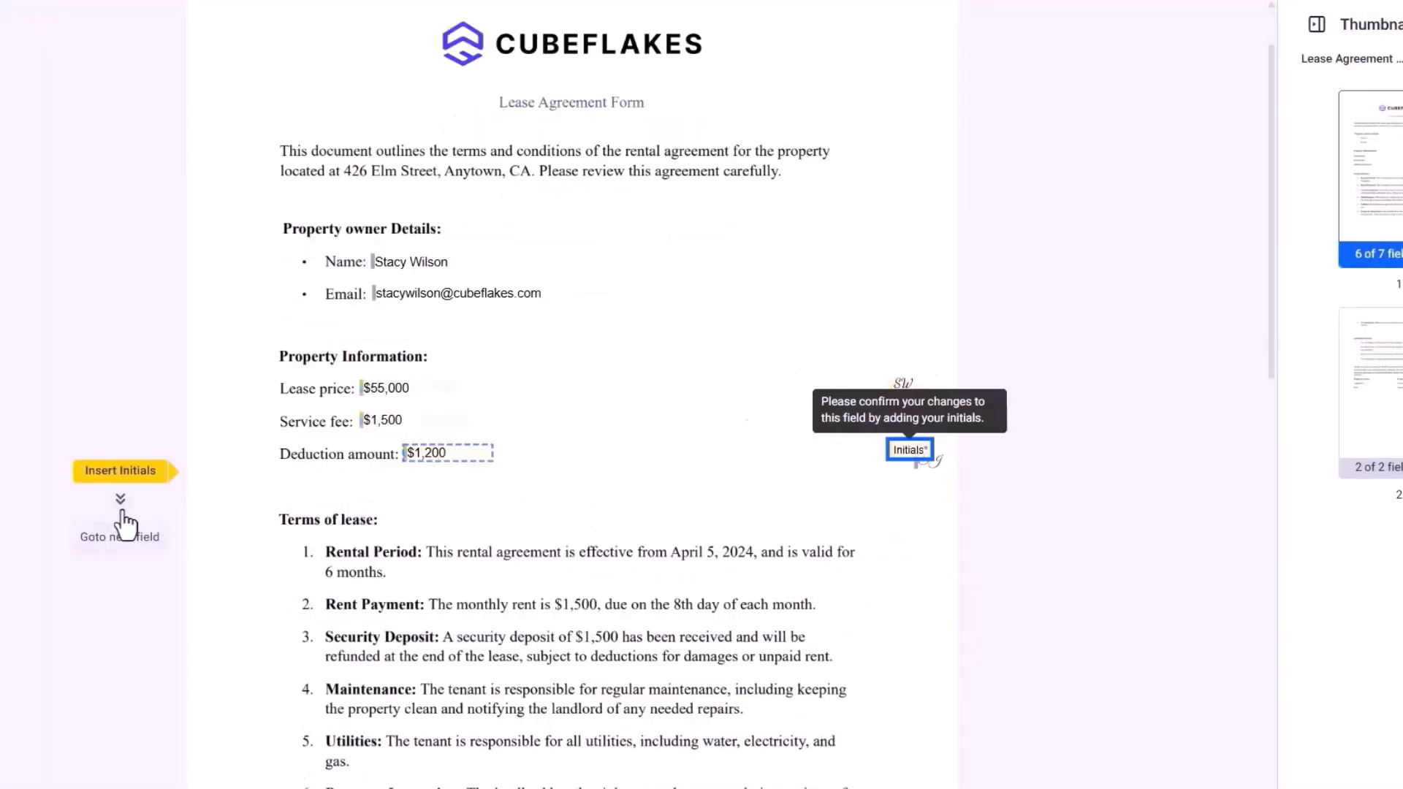
{"action": "left_click", "coordinate": [909, 449]}
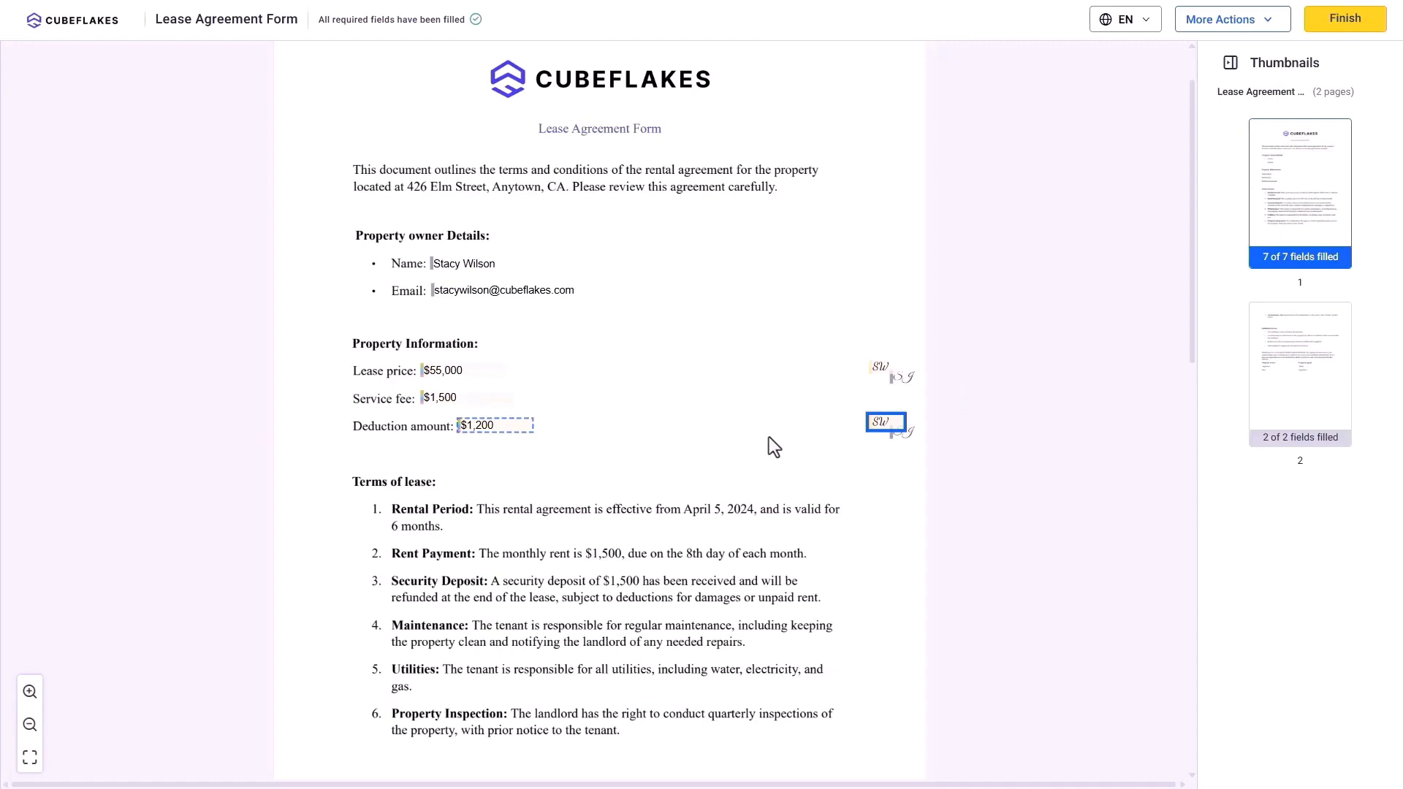
{"action": "left_click", "coordinate": [1328, 22]}
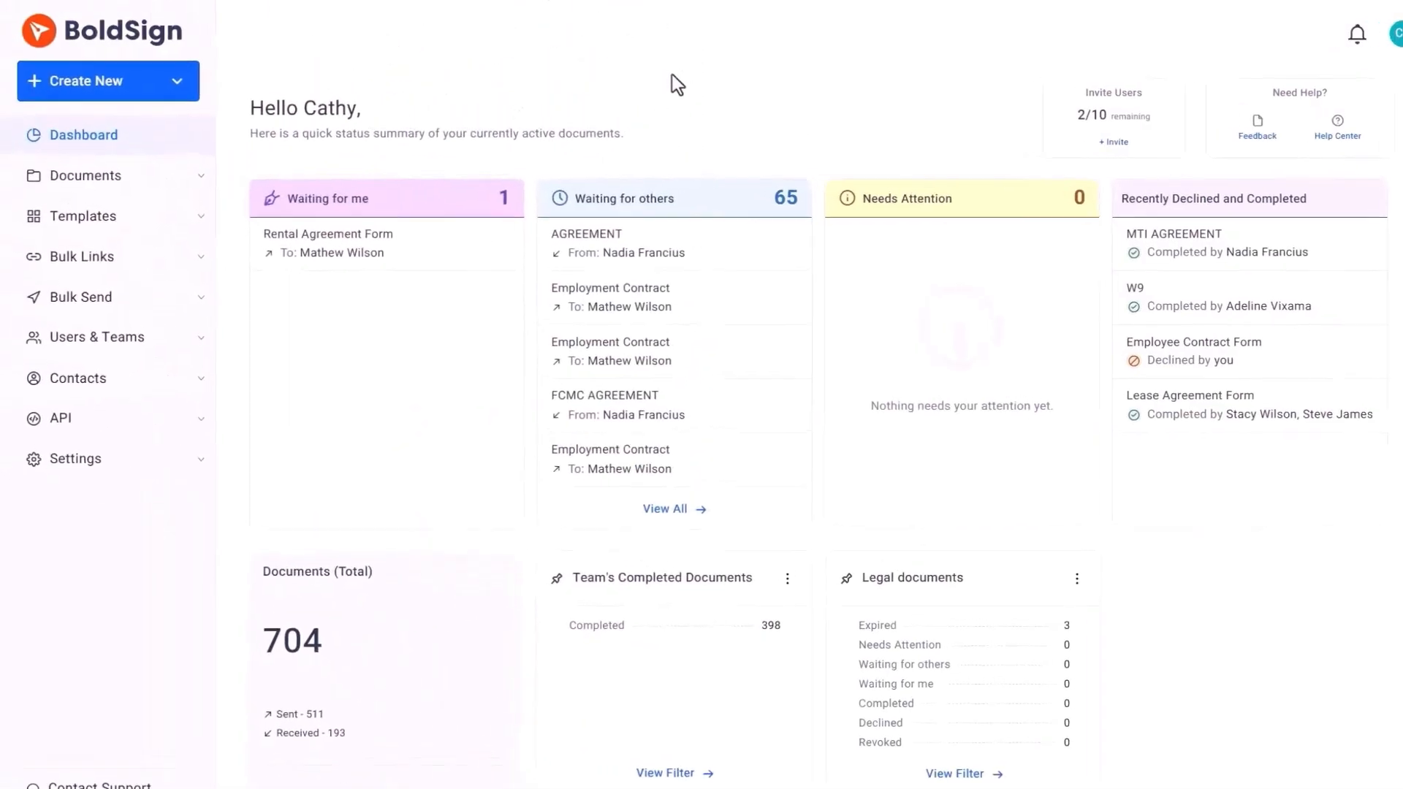
Open the Lease Agreement Form from My Documents and show its Document History.
{"action": "left_click", "coordinate": [136, 181]}
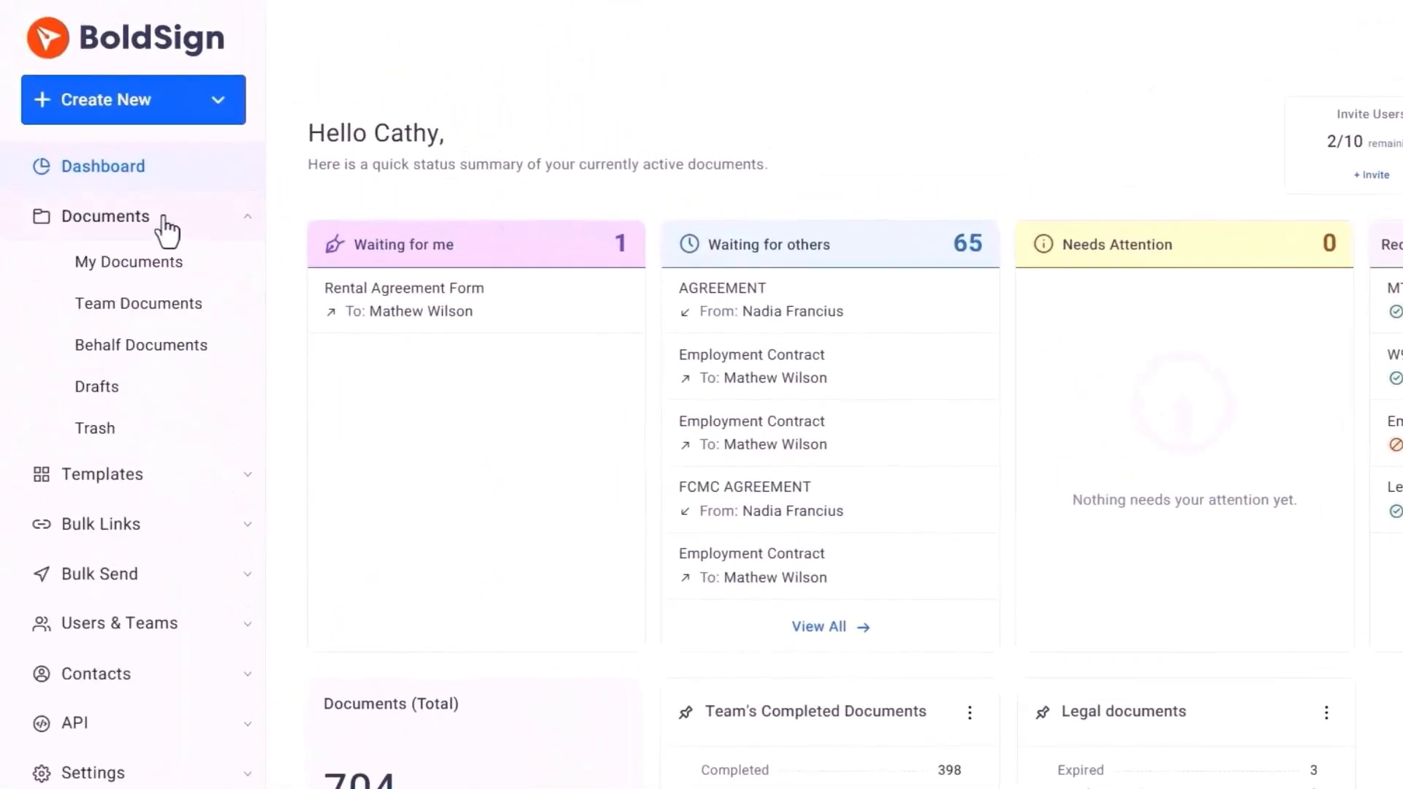
{"action": "left_click", "coordinate": [177, 264]}
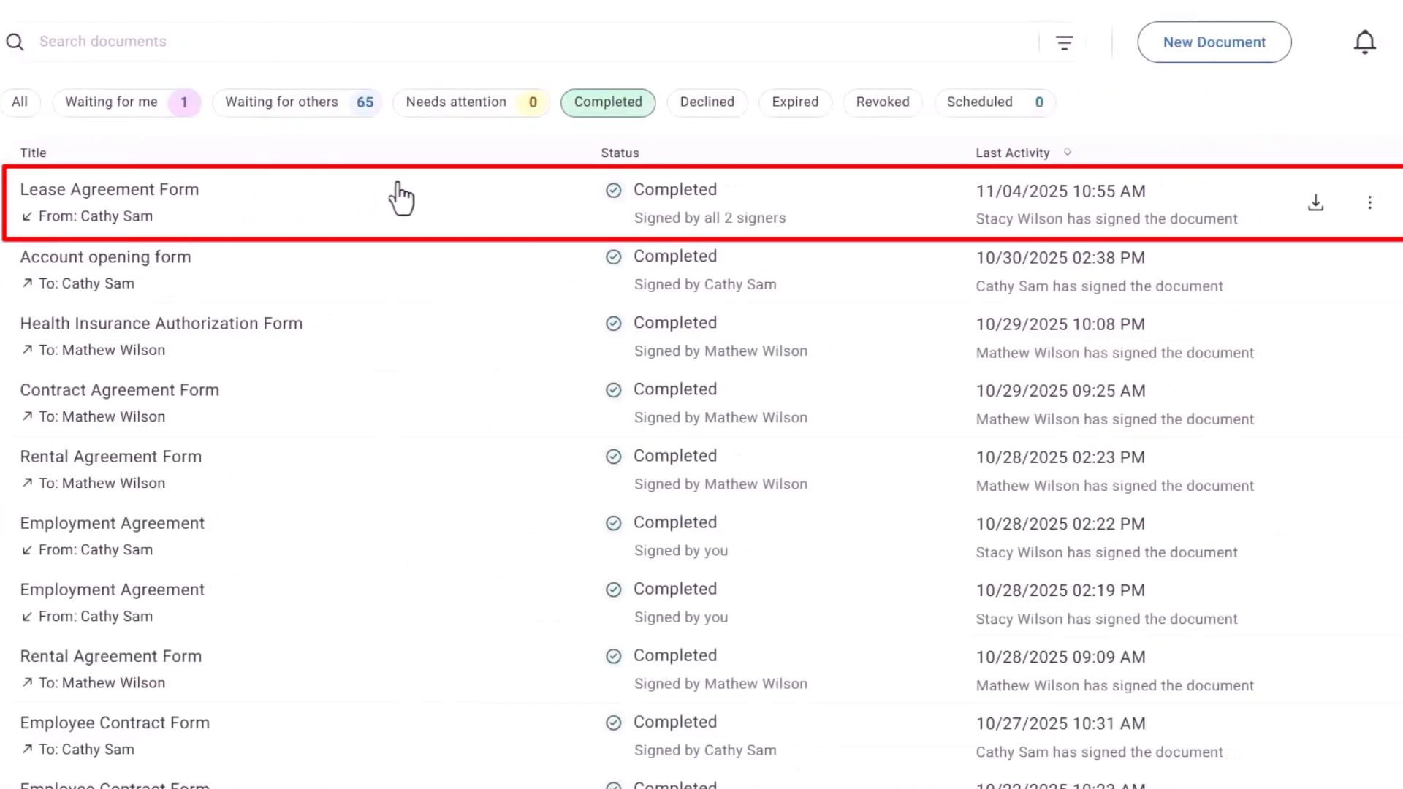
{"action": "left_click", "coordinate": [463, 213]}
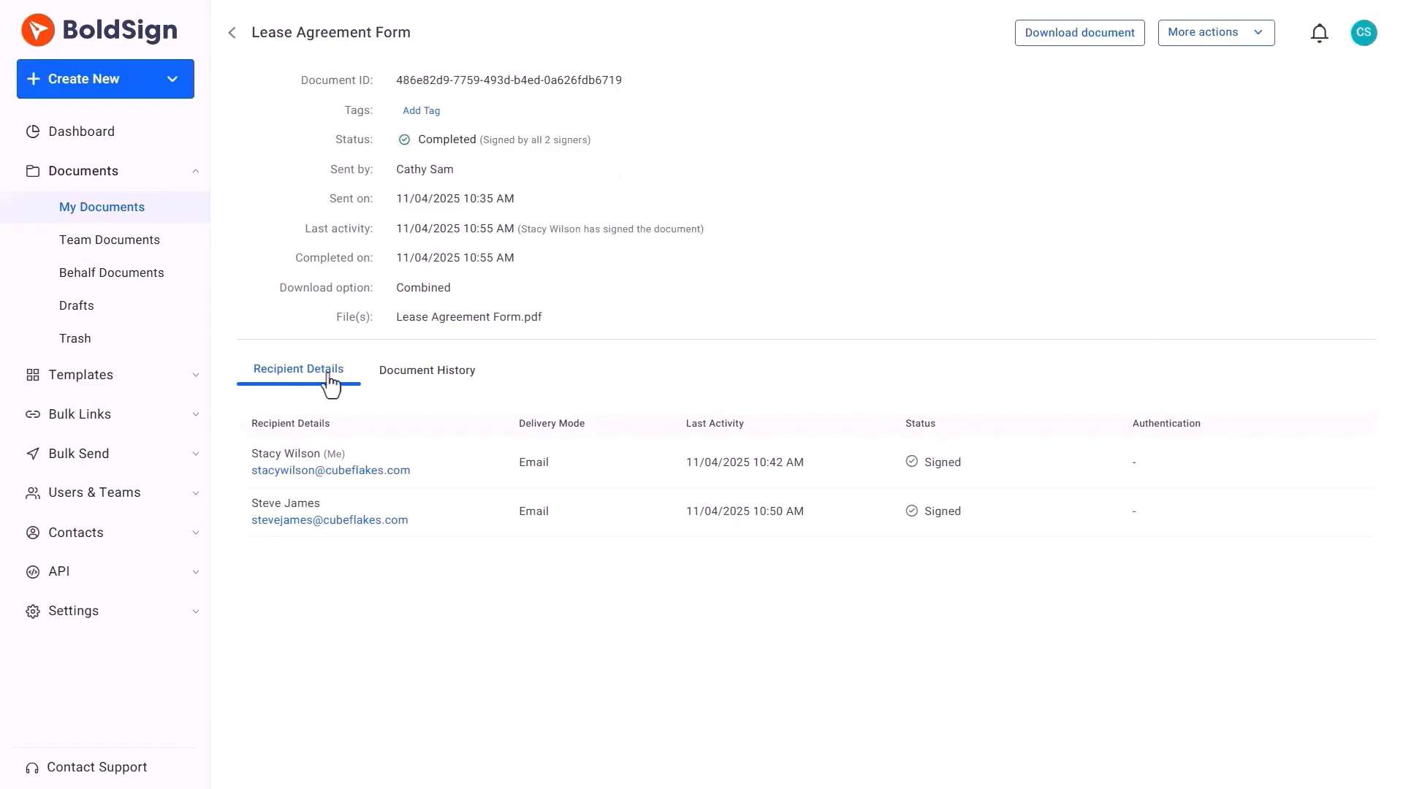
{"action": "left_click", "coordinate": [431, 374]}
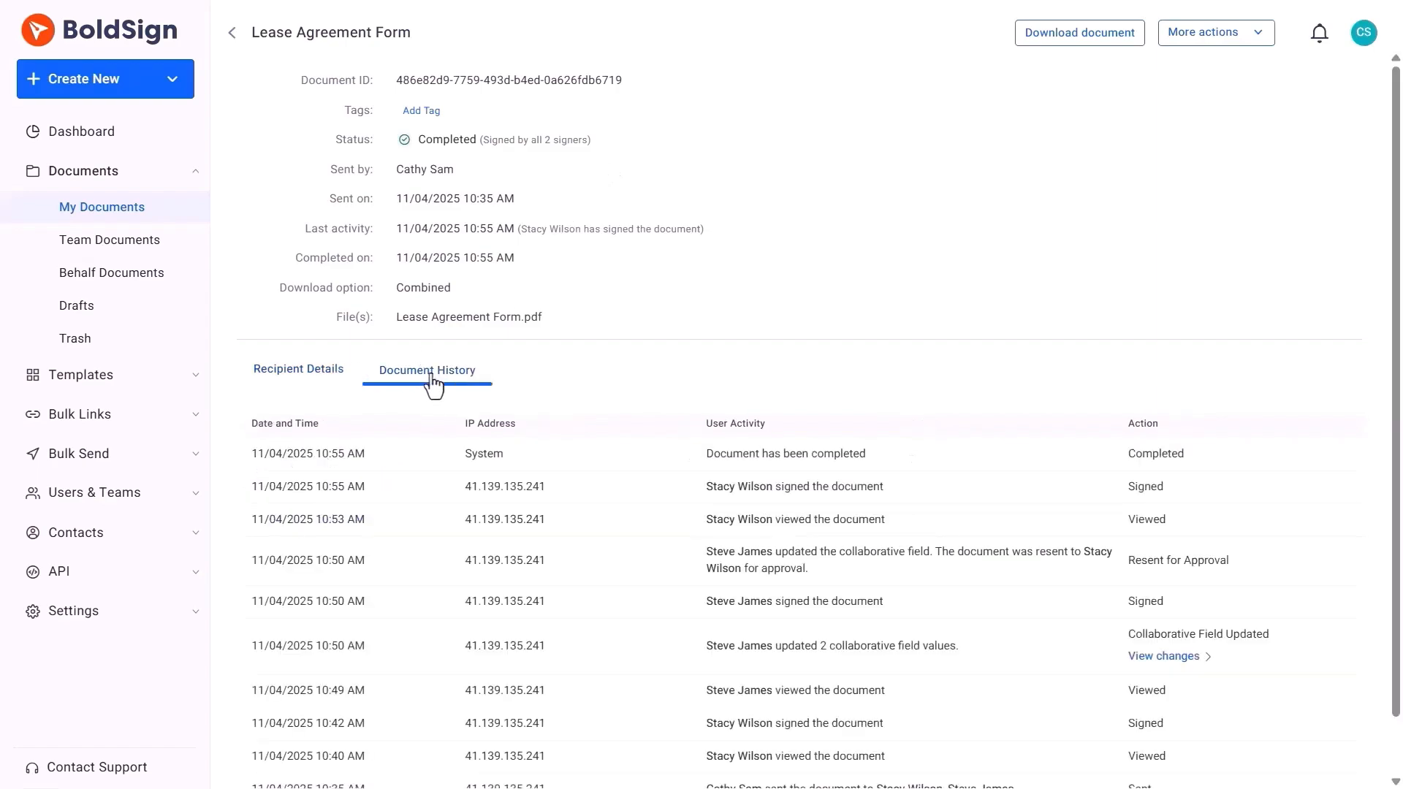
Review the field changes to $55,000 and $1,200, then download the audit trail.
{"action": "left_click", "coordinate": [1168, 656]}
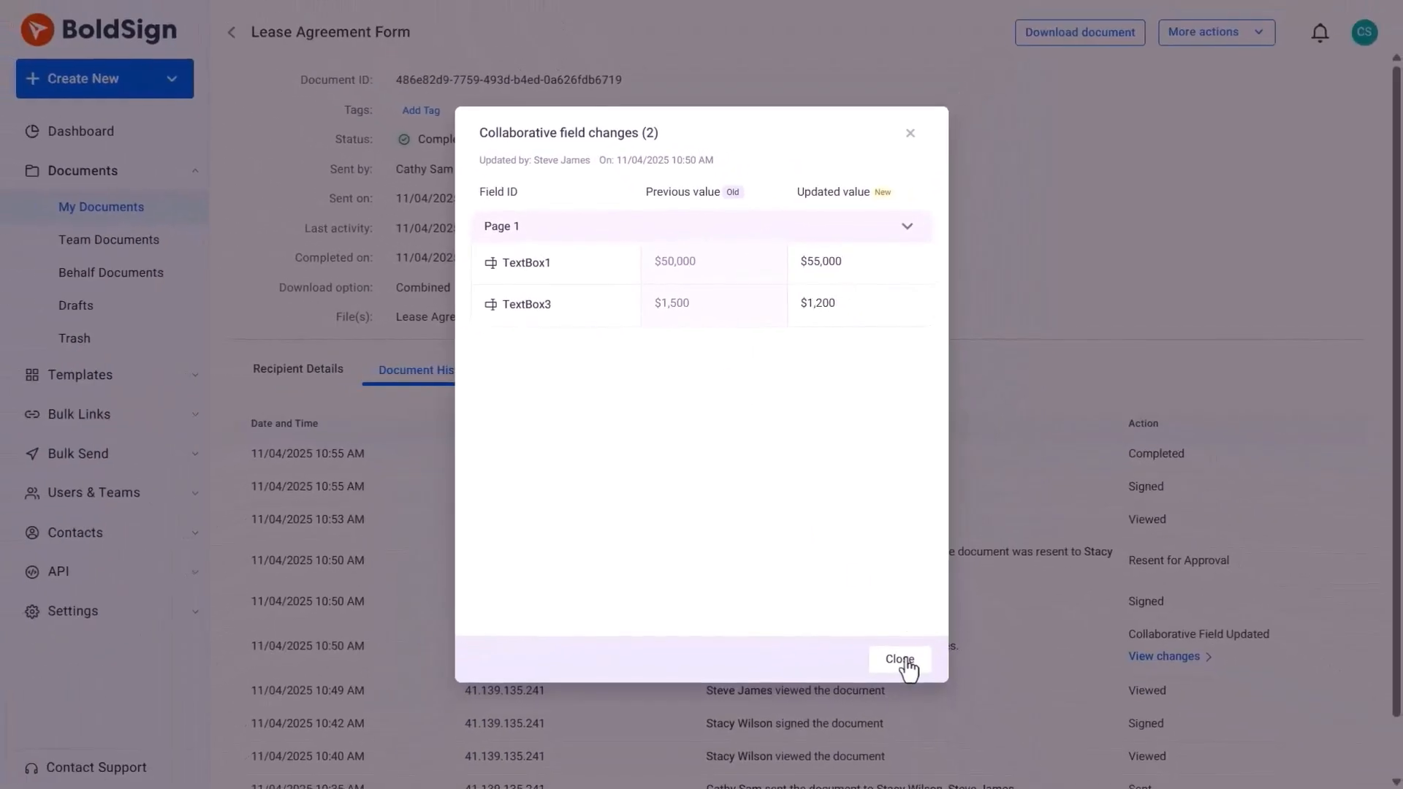
{"action": "left_click", "coordinate": [906, 661]}
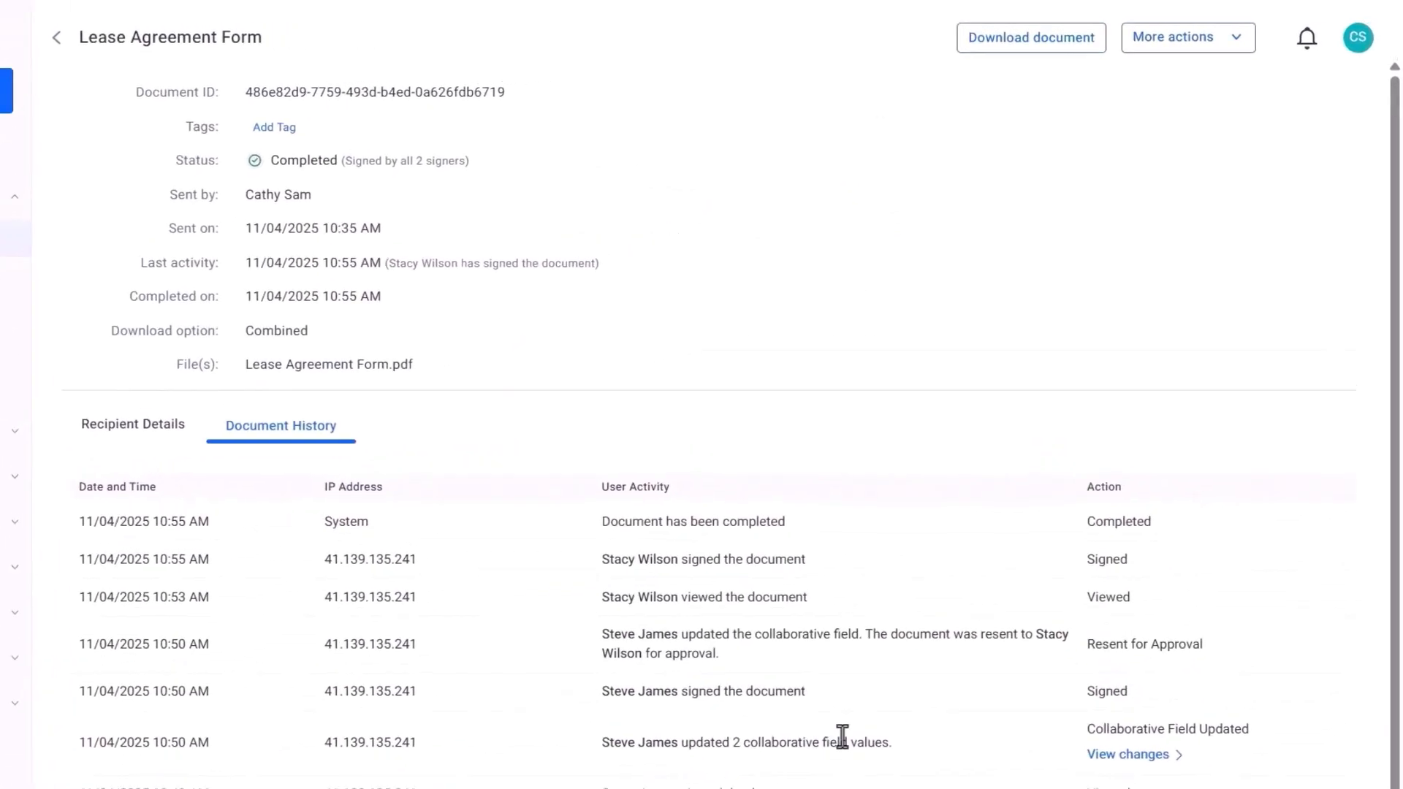
{"action": "left_click", "coordinate": [1144, 46]}
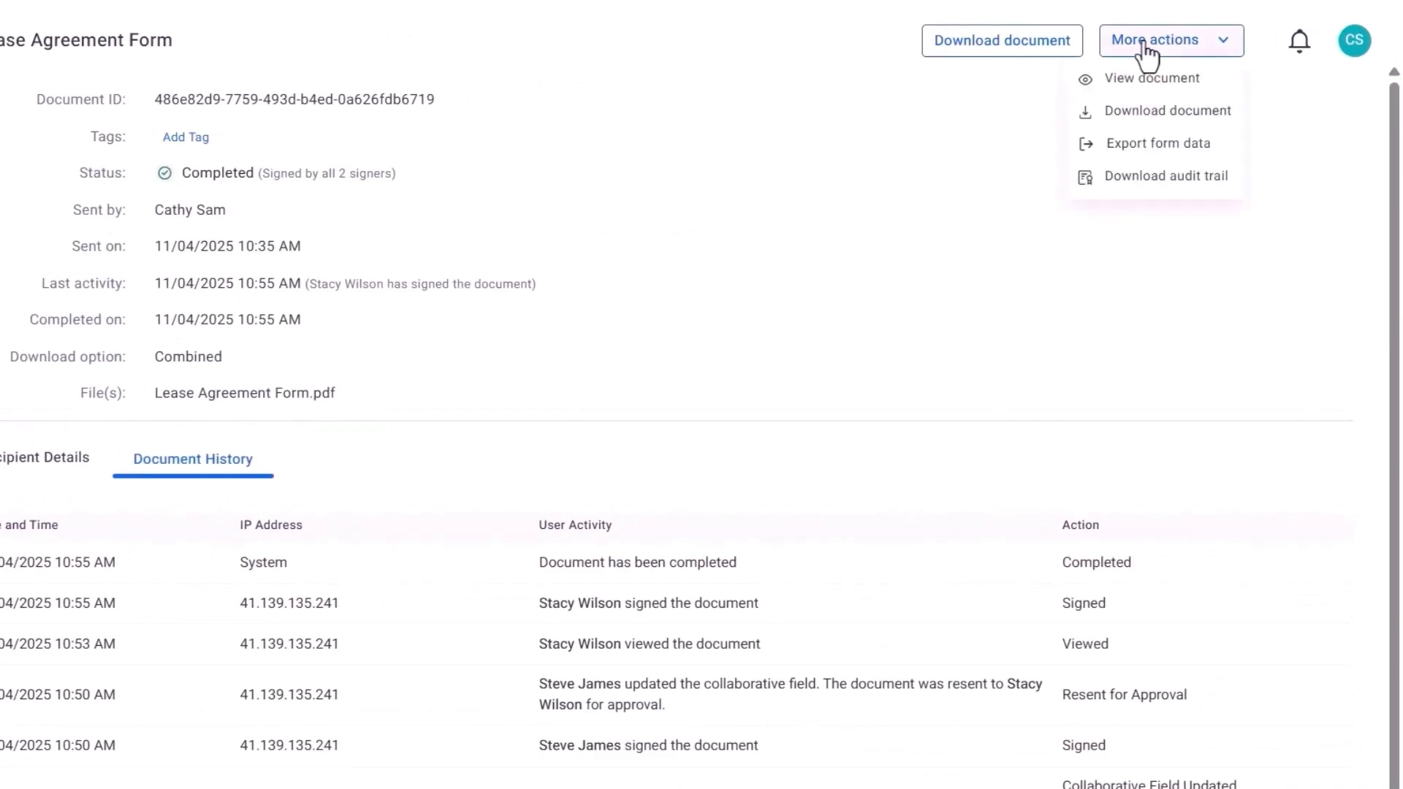
{"action": "left_click", "coordinate": [1153, 179]}
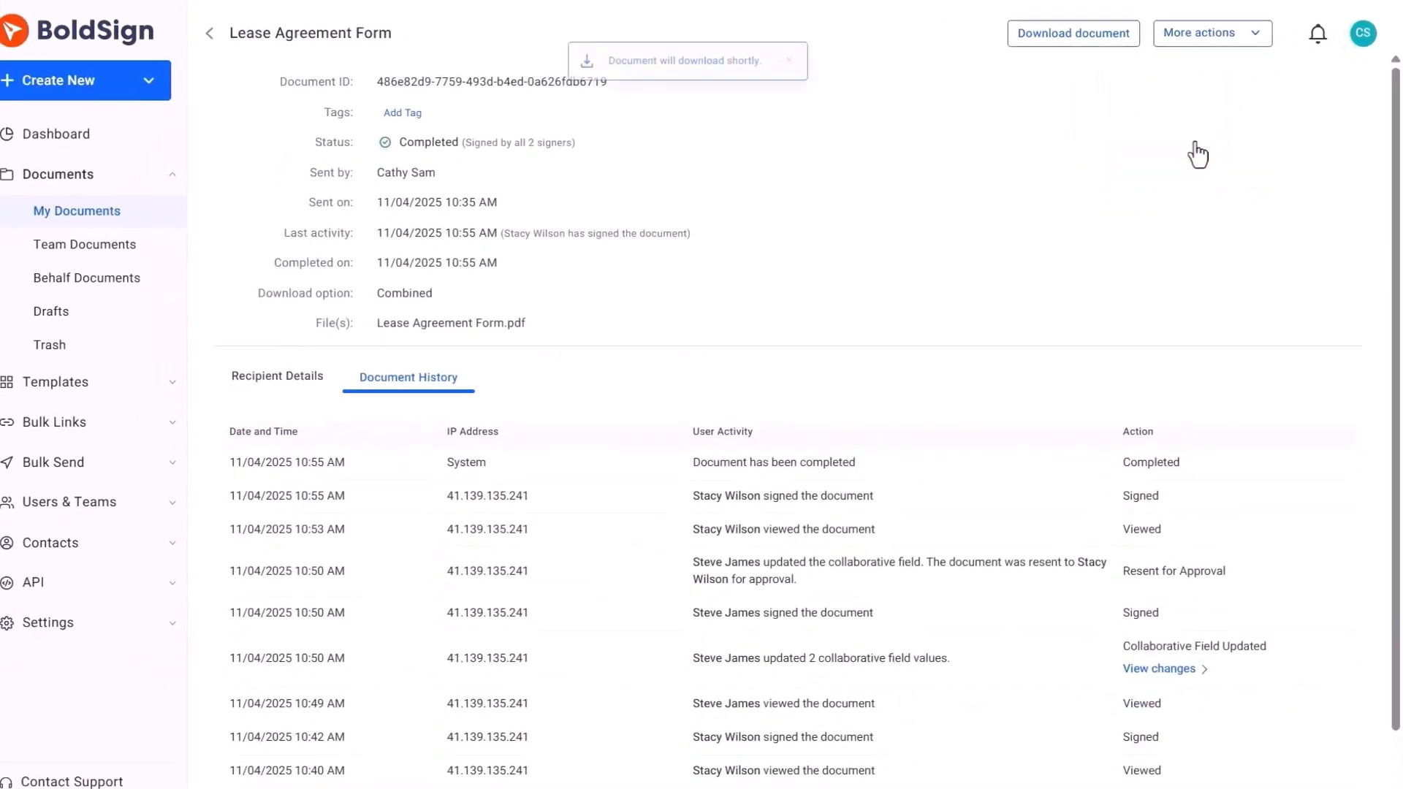